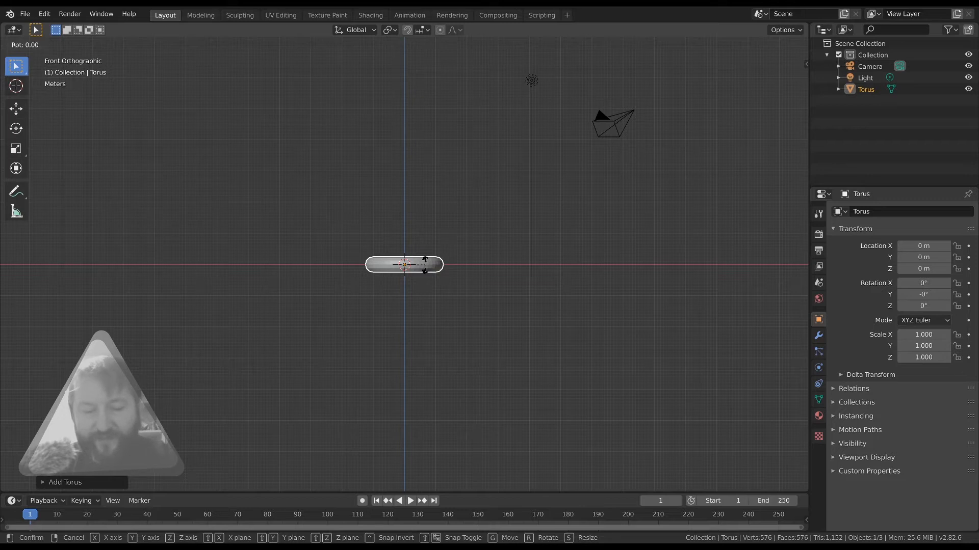
# - Rotate the torus 90 degrees about the global X axis so it stands upright
pyautogui.write('x')
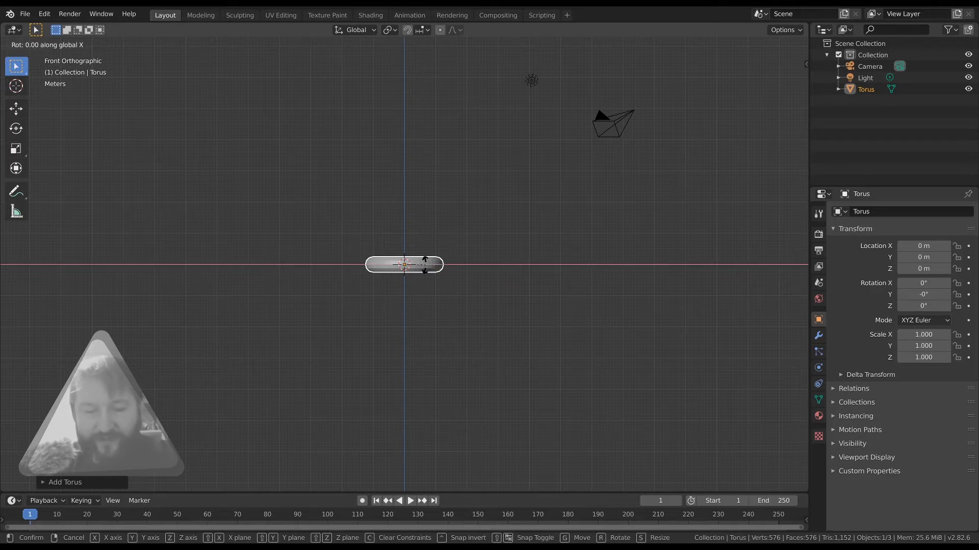
pyautogui.write('90')
pyautogui.press('Return')
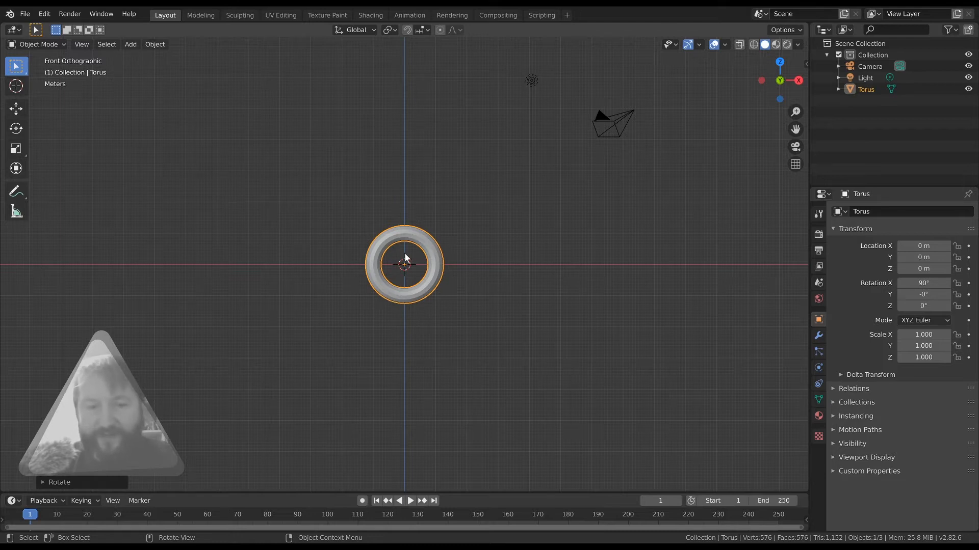
# - In Edit Mode, rotate the whole torus mesh about -4 degrees in the front view, then clear the vertex selection
pyautogui.press('Tab')
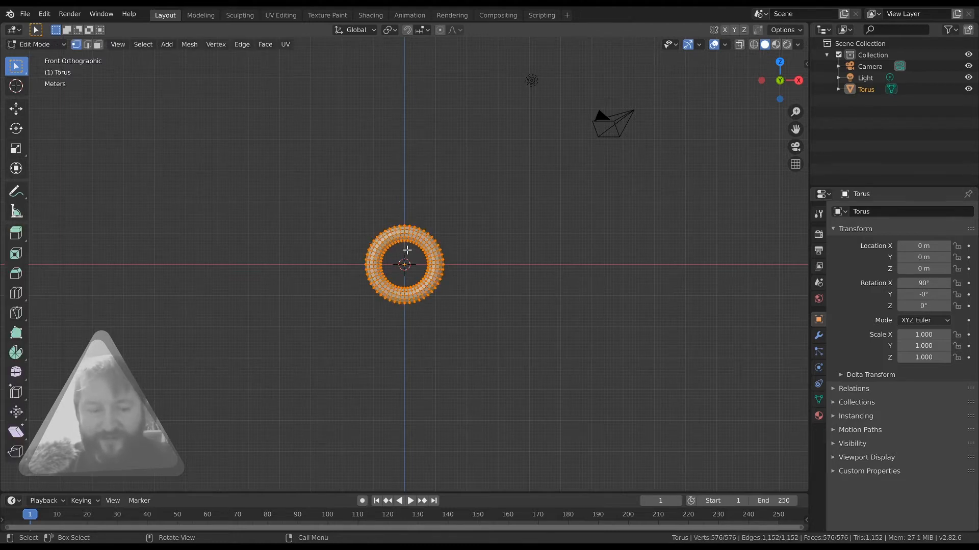
pyautogui.scroll(3, 411, 256)
pyautogui.scroll(2, 413, 255)
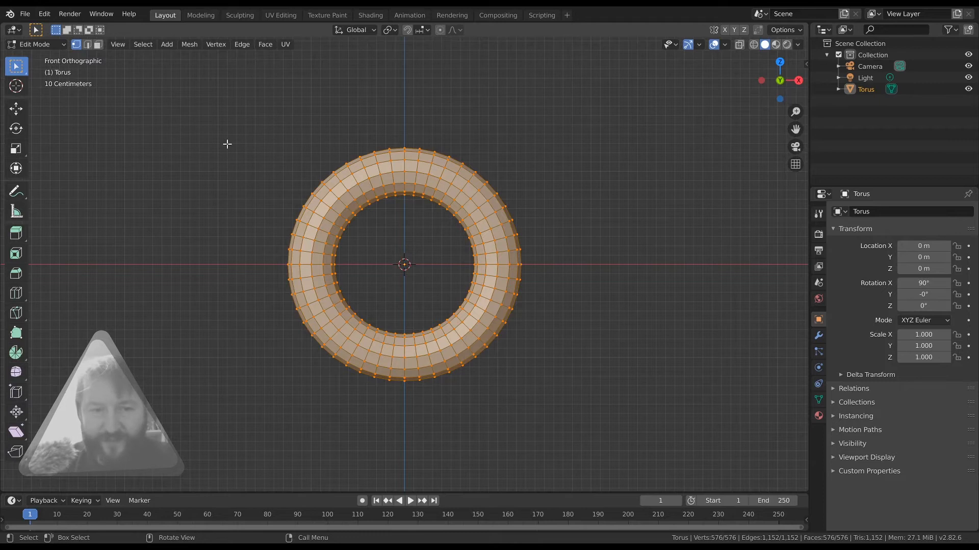
pyautogui.press('r')
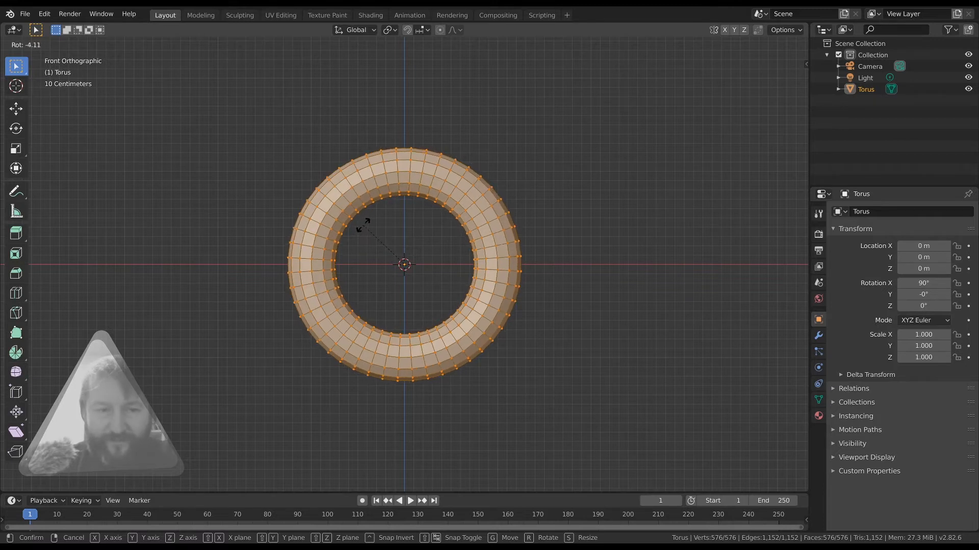
pyautogui.click(363, 224)
pyautogui.click(245, 400)
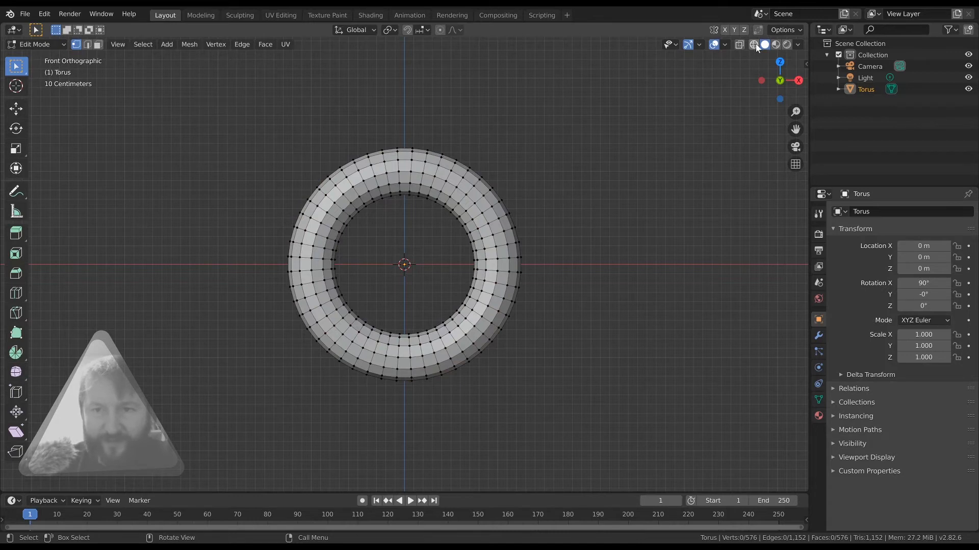
# - In wireframe display, select the lower half of the ring and move it down about 1.2 m along Z to form an elongated link
pyautogui.click(739, 45)
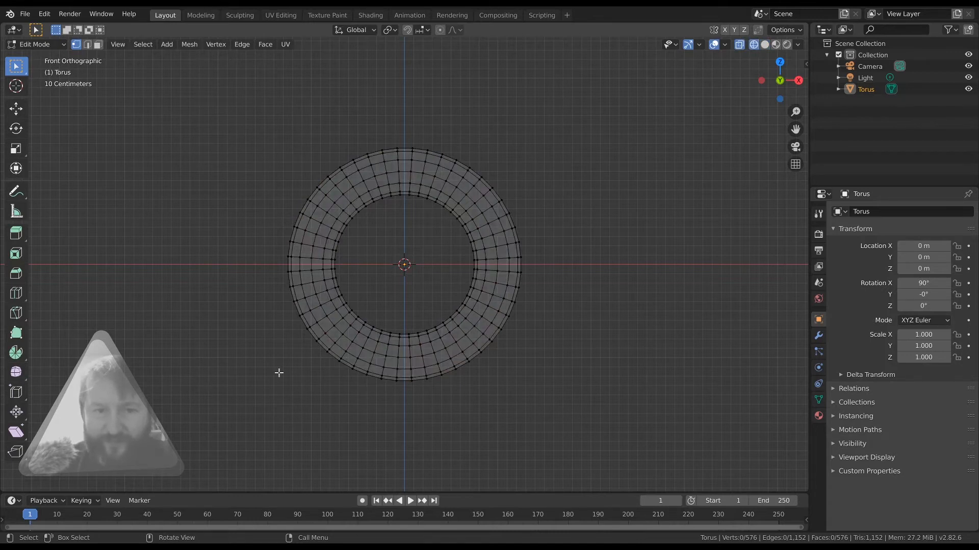
pyautogui.moveTo(186, 413); pyautogui.dragTo(571, 265)
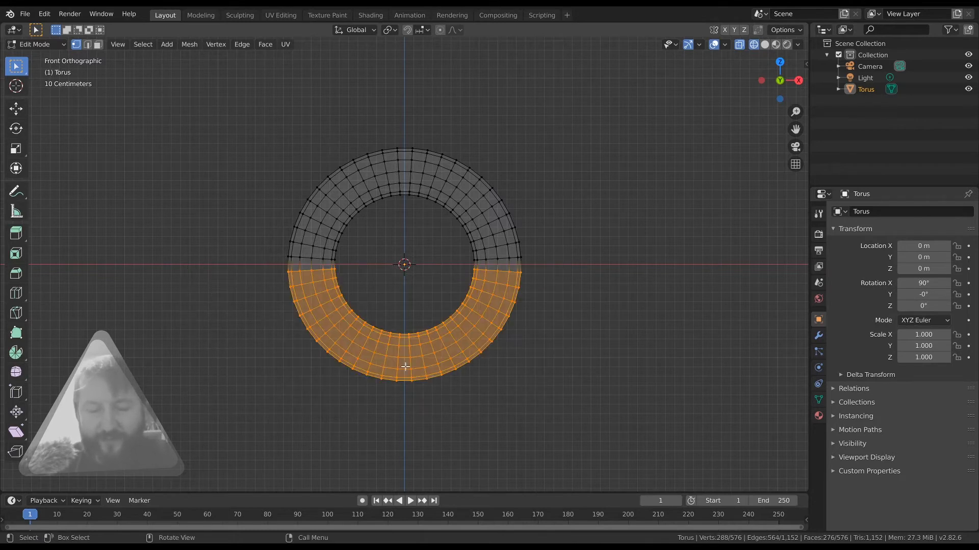
pyautogui.press('g')
pyautogui.press('z')
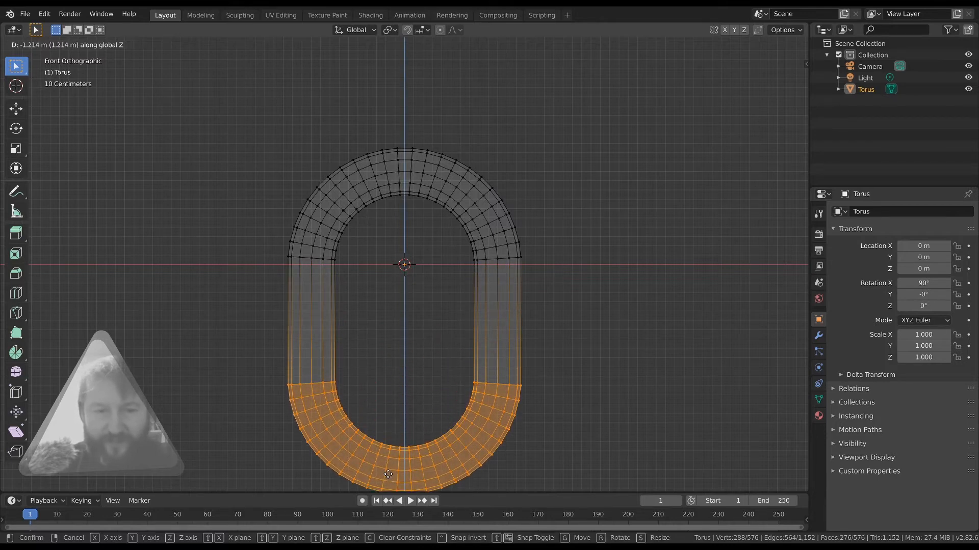
pyautogui.click(388, 473)
# - Return to Object Mode and restore solid viewport shading
pyautogui.press('Tab')
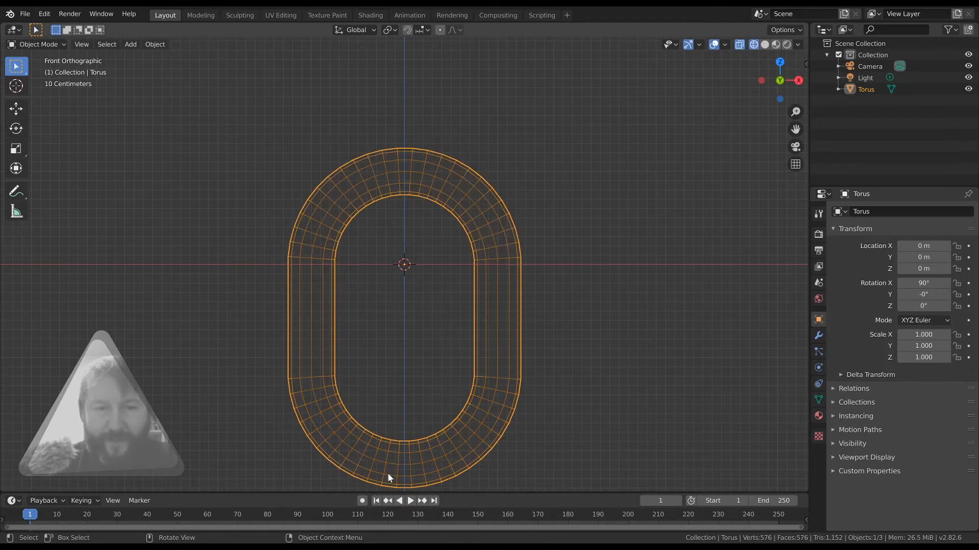
pyautogui.scroll(-1, 402, 360)
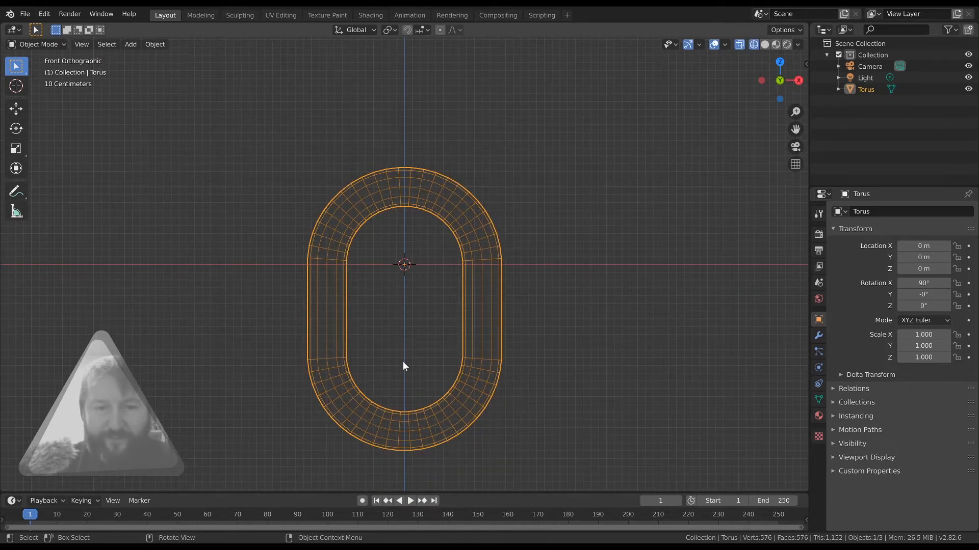
pyautogui.click(765, 46)
pyautogui.scroll(-3, 527, 269)
pyautogui.scroll(-3, 528, 270)
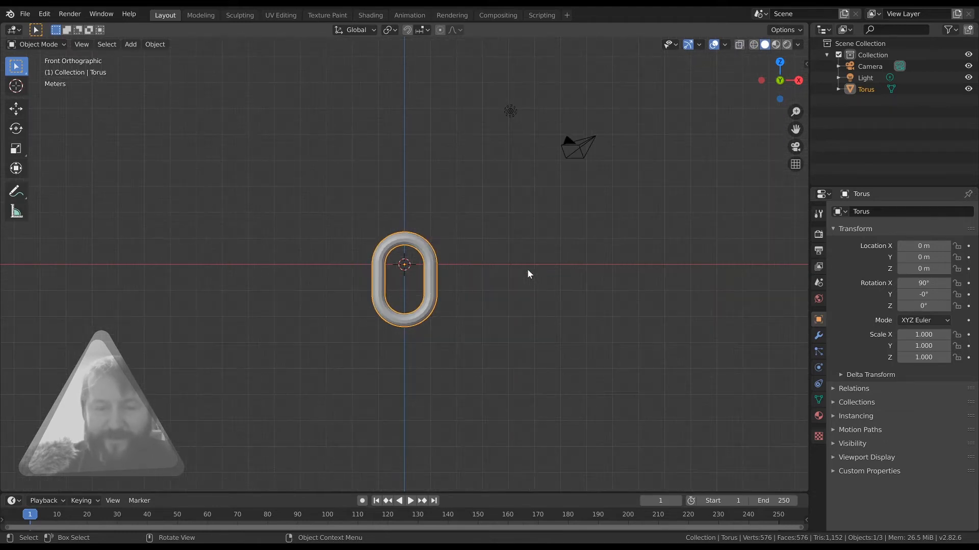
# - Duplicate the chain link and place the copy exactly 2 m lower along the Z axis
pyautogui.click(415, 319)
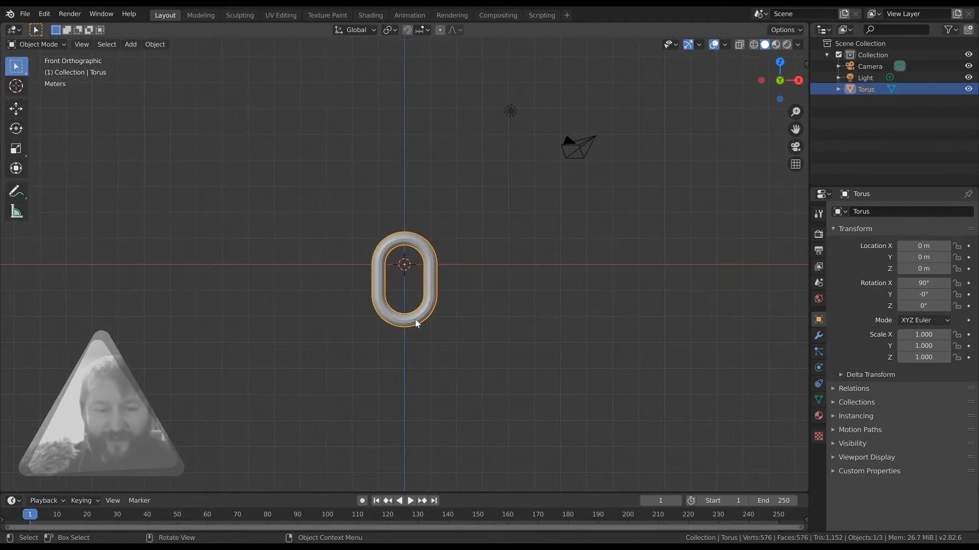
pyautogui.hotkey('shift', 'd')
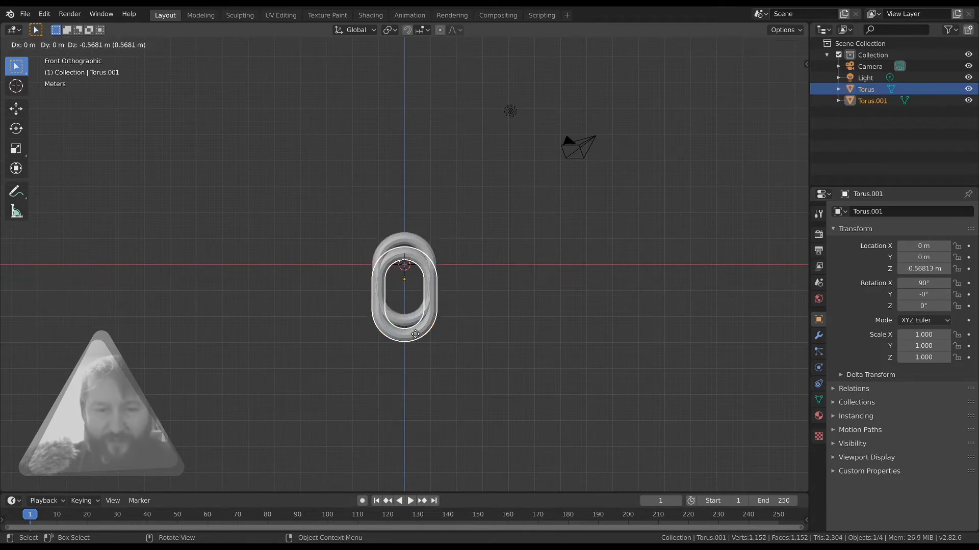
pyautogui.press('z')
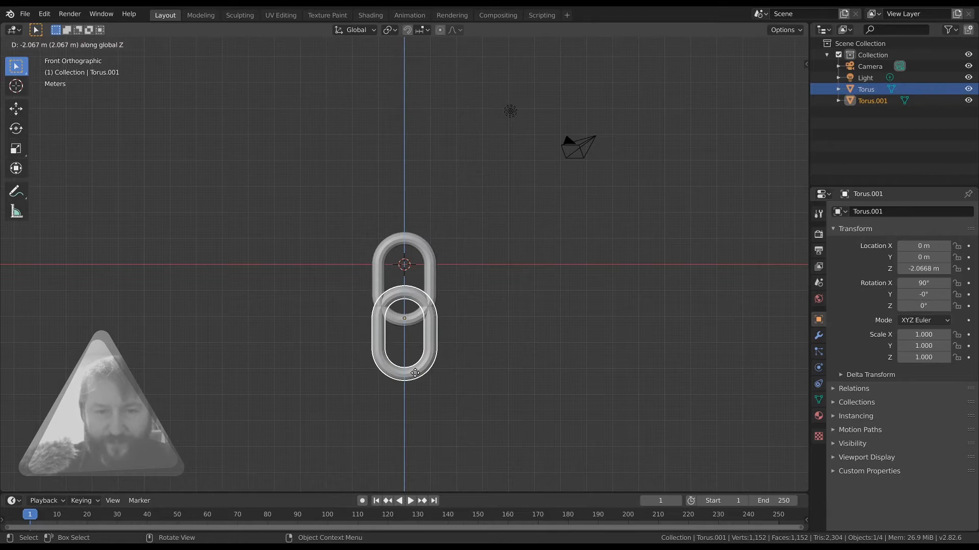
pyautogui.press('ctrl')
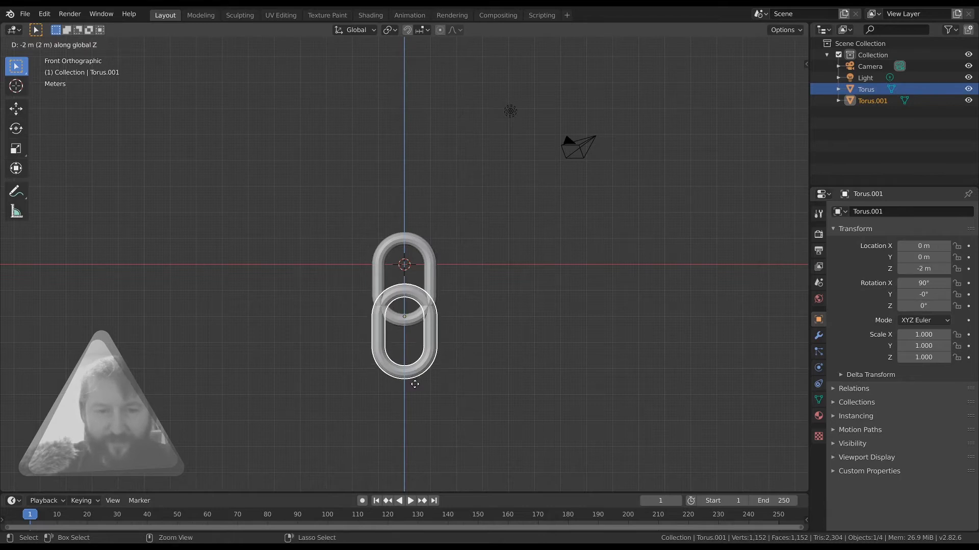
pyautogui.click(415, 384)
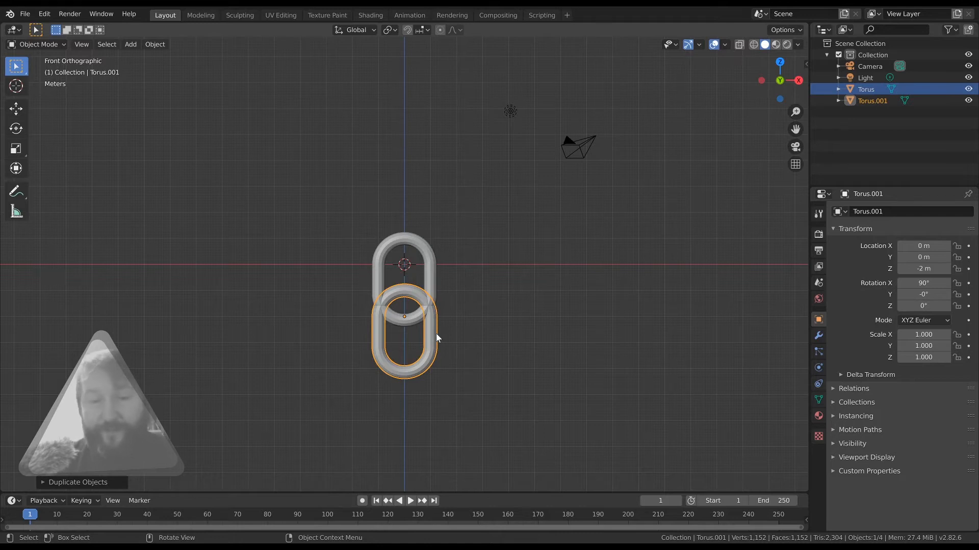
pyautogui.press('z')
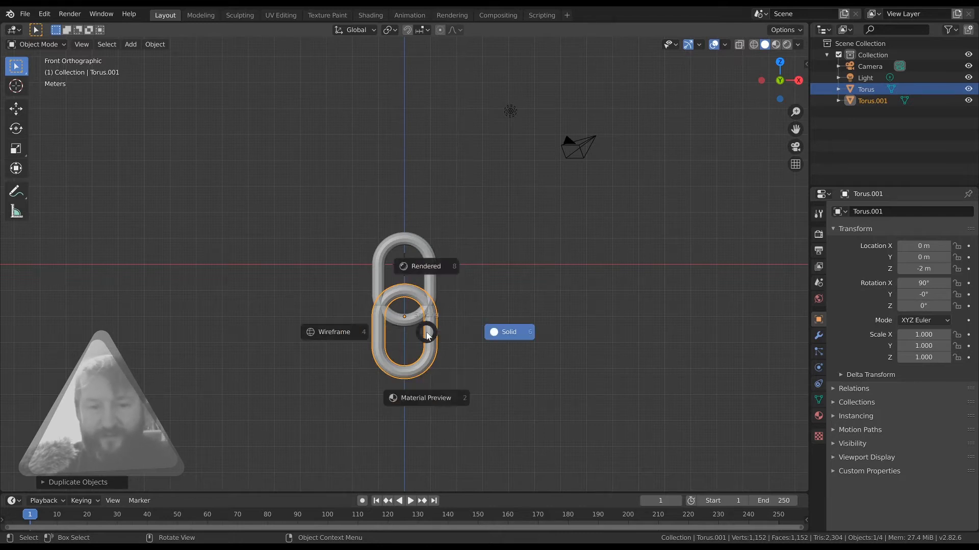
pyautogui.press('Escape')
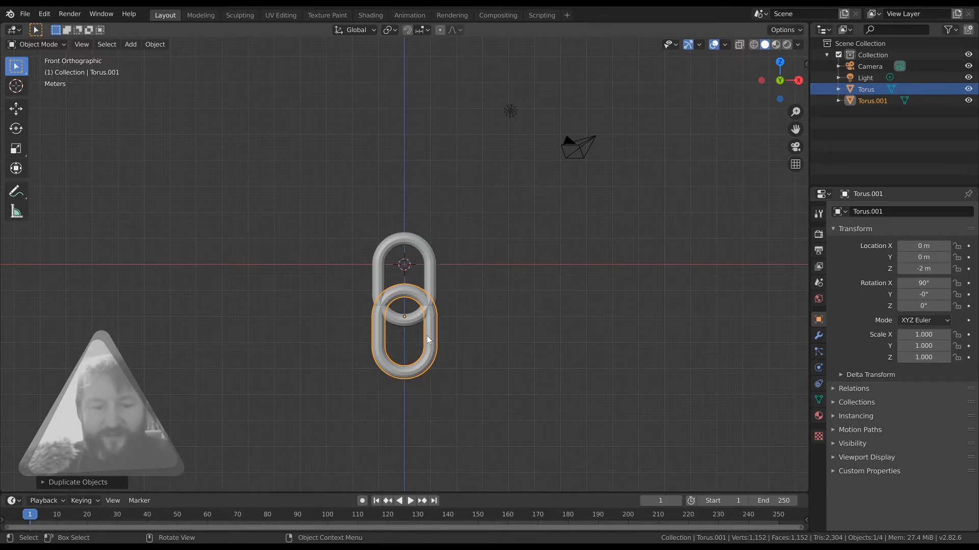
# - Rotate the duplicated link 90 degrees about the Z axis
pyautogui.press('r')
pyautogui.write('z90')
pyautogui.press('Return')
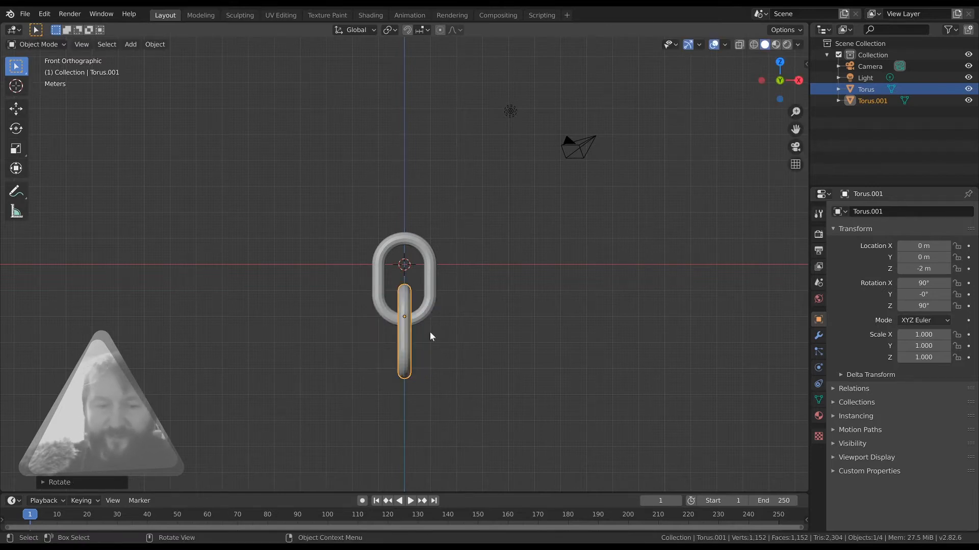
# - Select the upper link and inspect how the two links interlock from the front and right views
pyautogui.click(429, 312)
pyautogui.moveTo(534, 323)
pyautogui.mouseDown(button='middle')
pyautogui.moveTo(433, 358)
pyautogui.moveTo(338, 356)
pyautogui.moveTo(389, 335)
pyautogui.moveTo(461, 332)
pyautogui.moveTo(552, 307)
pyautogui.moveTo(544, 290)
pyautogui.moveTo(556, 252)
pyautogui.moveTo(538, 289)
pyautogui.moveTo(495, 320)
pyautogui.moveTo(536, 340)
pyautogui.mouseUp(button='middle')
pyautogui.press('KP_1')
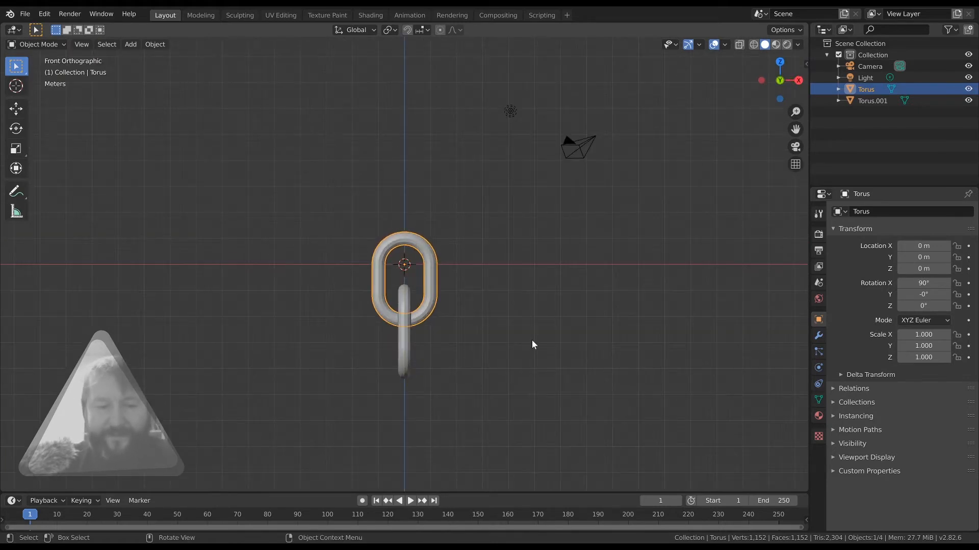
pyautogui.press('KP_3')
pyautogui.press('KP_1')
pyautogui.press('KP_3')
pyautogui.press('KP_1')
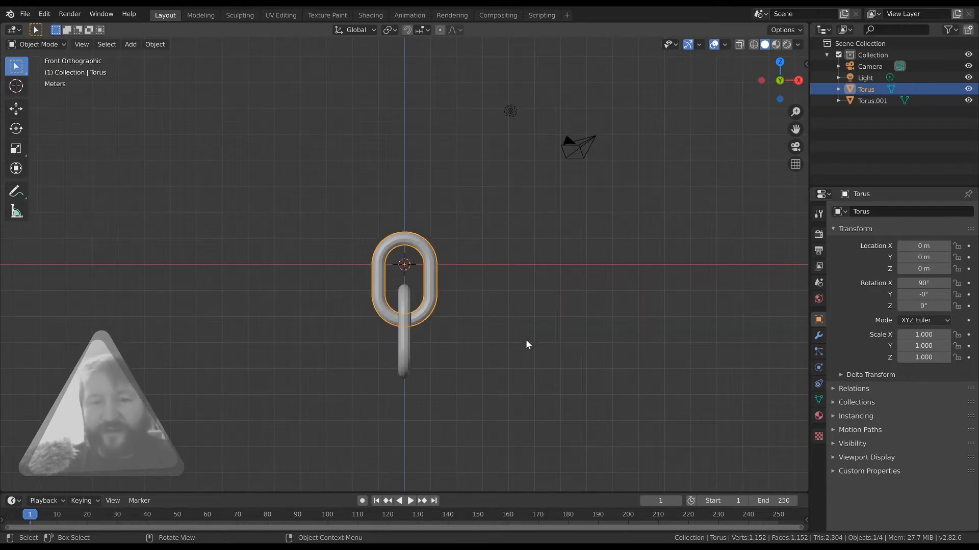
pyautogui.scroll(-2, 448, 361)
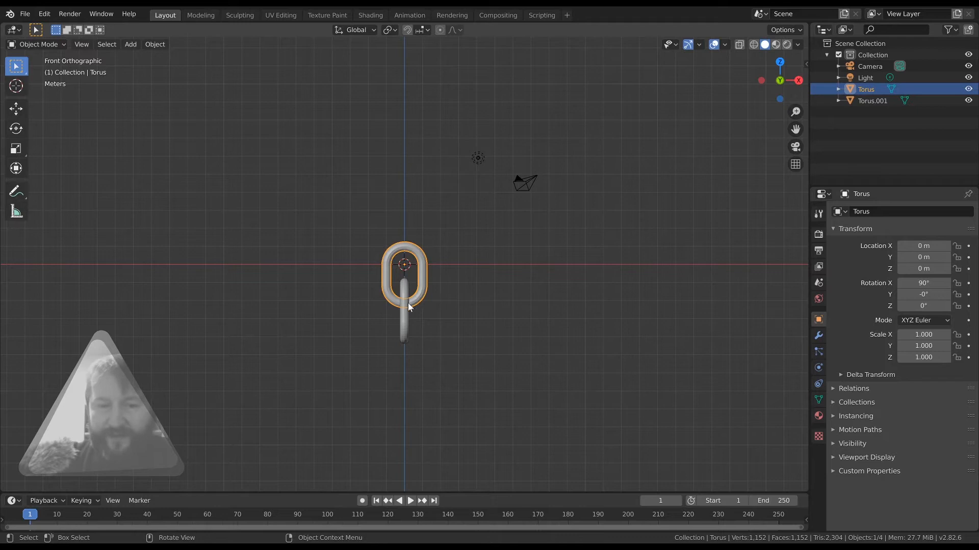
# - Add active rigid body physics to both links, with Dynamic turned off for the upper link
pyautogui.click(819, 368)
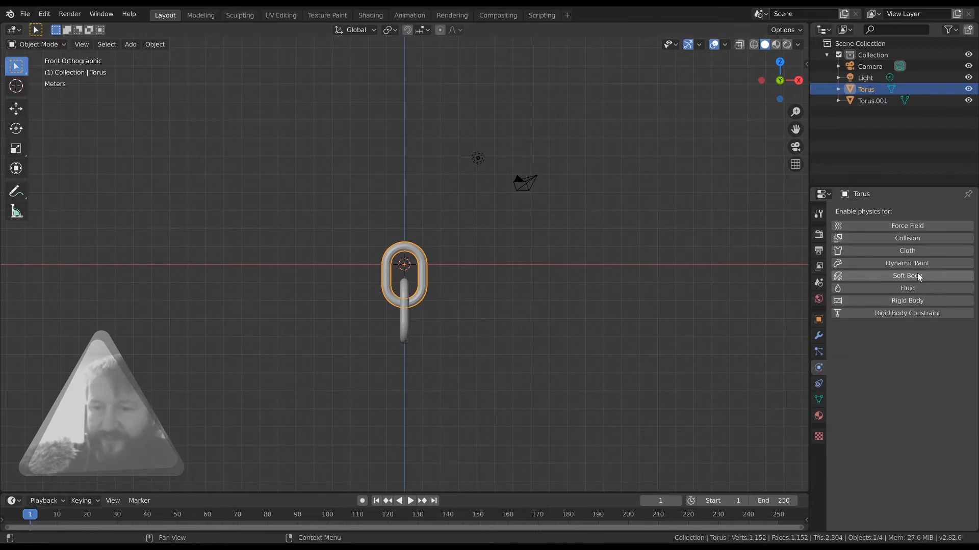
pyautogui.click(905, 301)
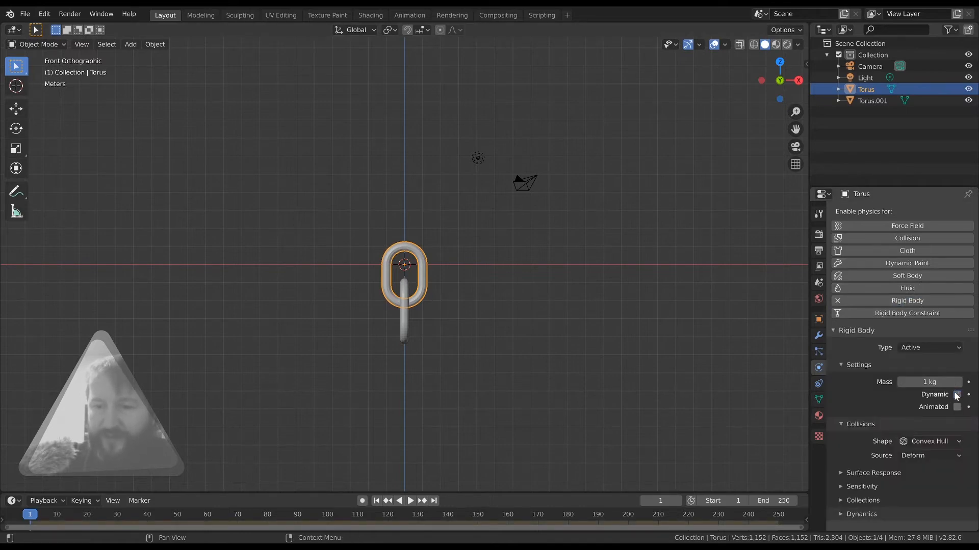
pyautogui.click(406, 324)
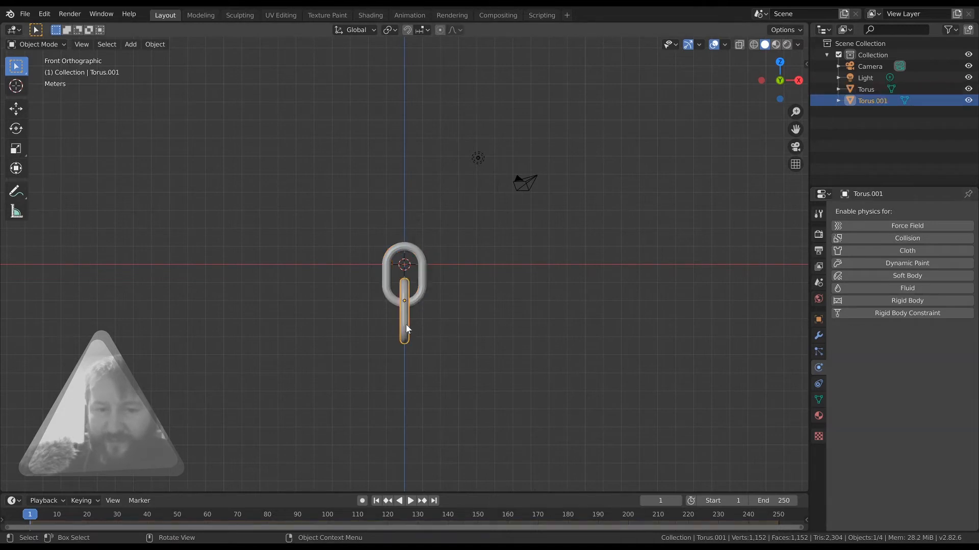
pyautogui.click(877, 300)
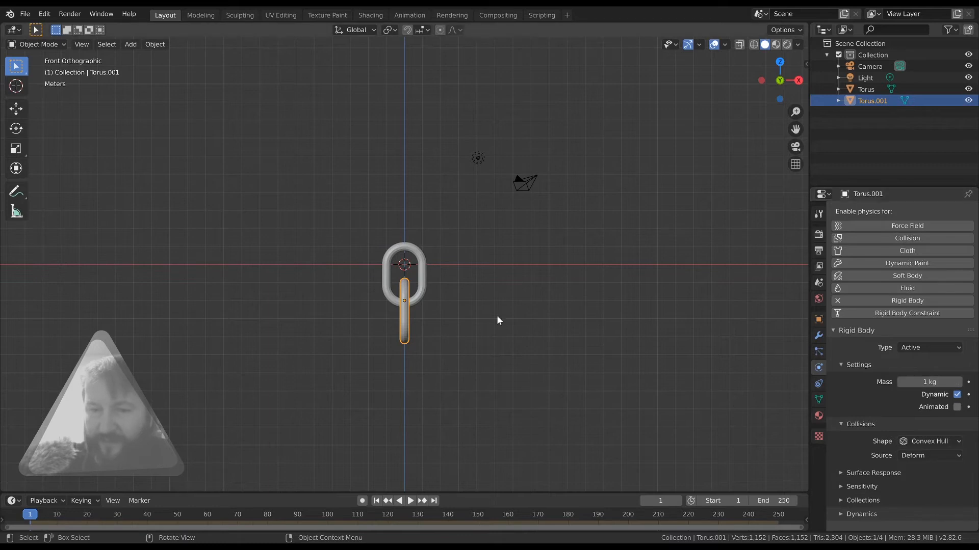
# - Set the upper link's rigid body collision shape to Mesh
pyautogui.click(422, 294)
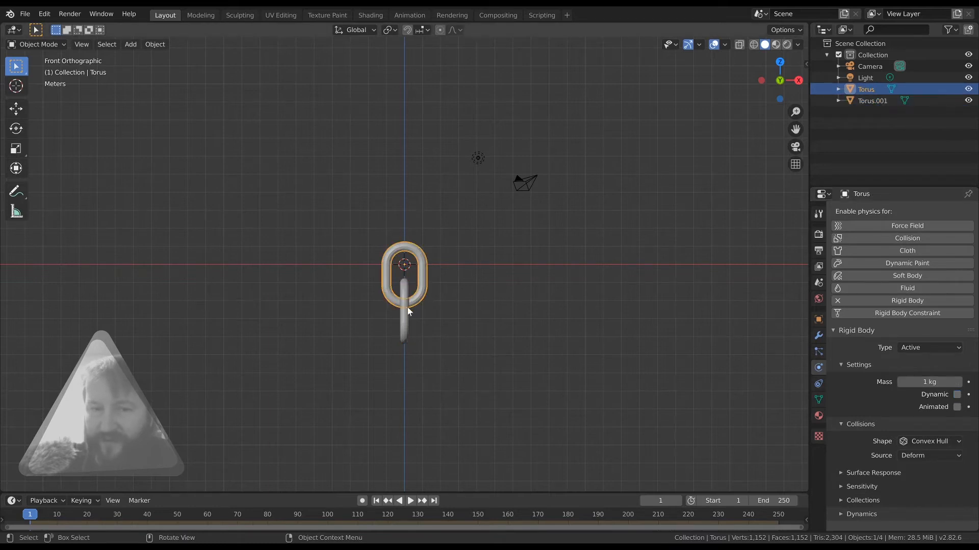
pyautogui.click(407, 308)
pyautogui.click(423, 294)
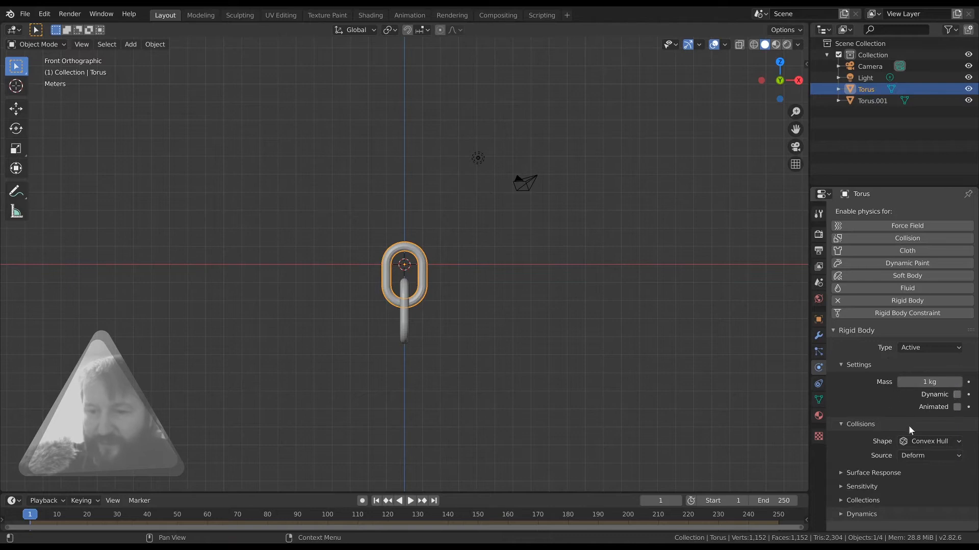
pyautogui.click(934, 441)
pyautogui.click(913, 354)
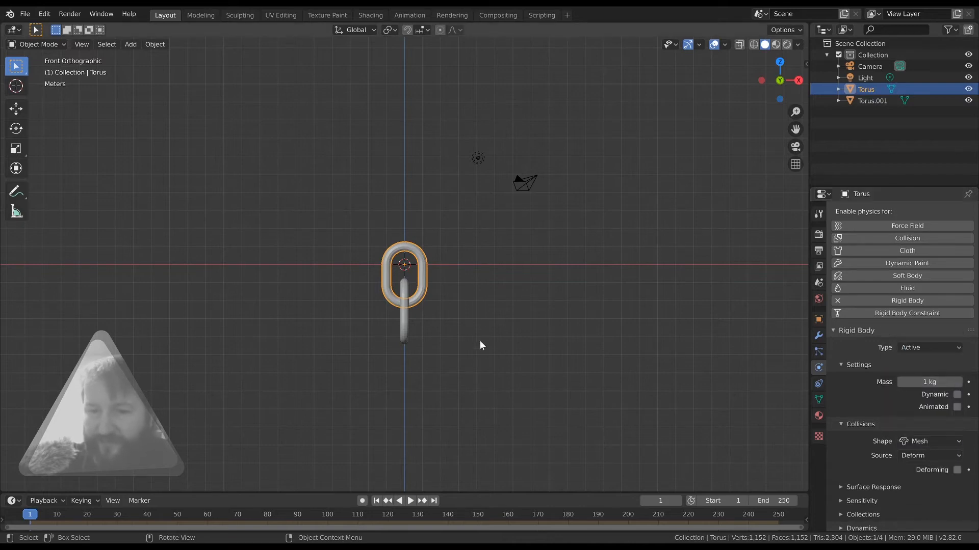
# - Set the lower link's rigid body collision shape to Mesh and deselect everything
pyautogui.click(408, 319)
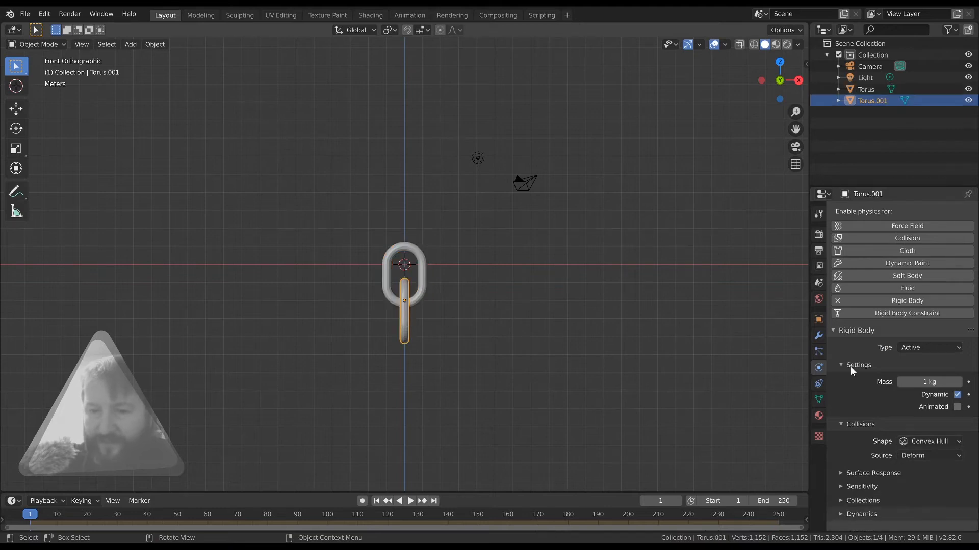
pyautogui.click(929, 442)
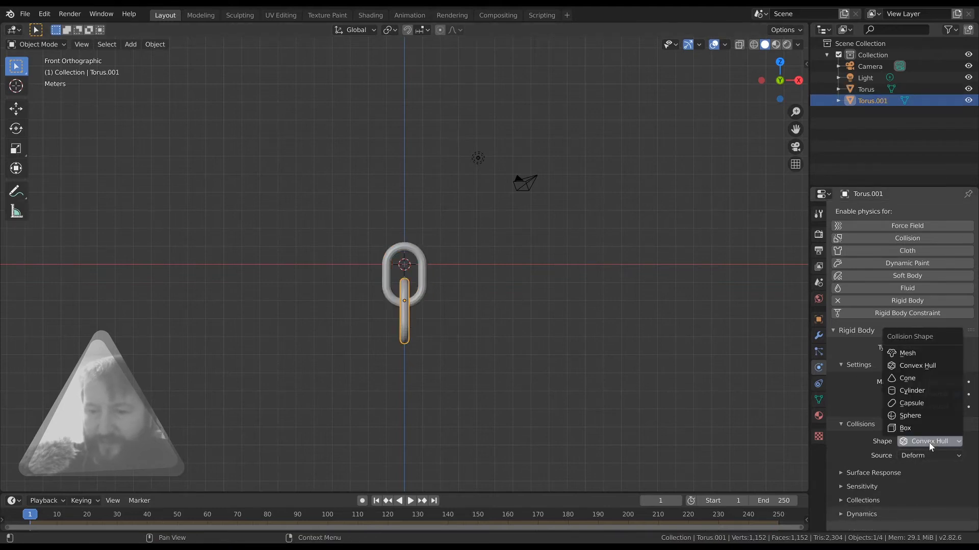
pyautogui.click(908, 353)
pyautogui.click(485, 344)
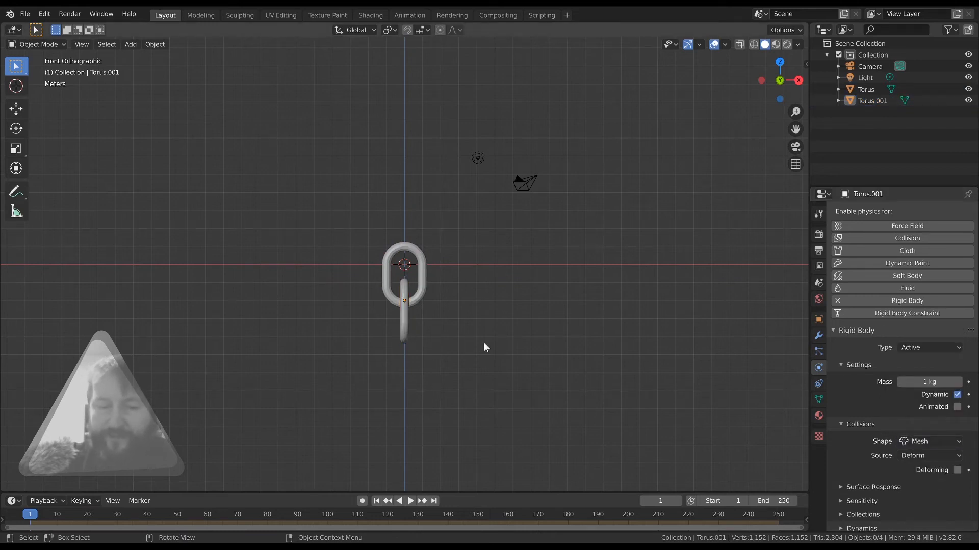
# - Select the lower link, play the rigid body simulation briefly to test the collision, and return to frame 1
pyautogui.moveTo(470, 340)
pyautogui.mouseDown(button='middle')
pyautogui.moveTo(461, 342)
pyautogui.moveTo(498, 346)
pyautogui.moveTo(478, 329)
pyautogui.mouseUp(button='middle')
pyautogui.scroll(3, 478, 330)
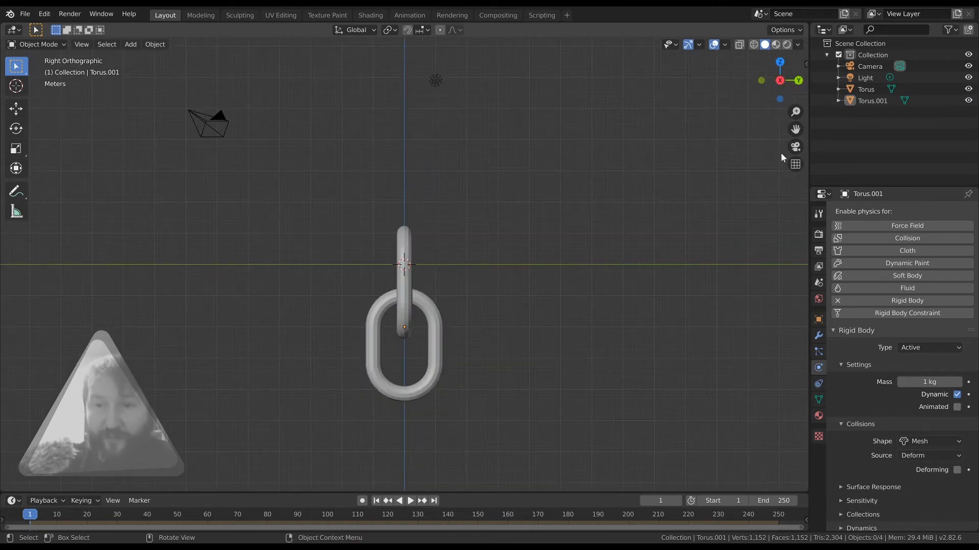
pyautogui.moveTo(795, 130); pyautogui.dragTo(792, 25)
pyautogui.click(432, 284)
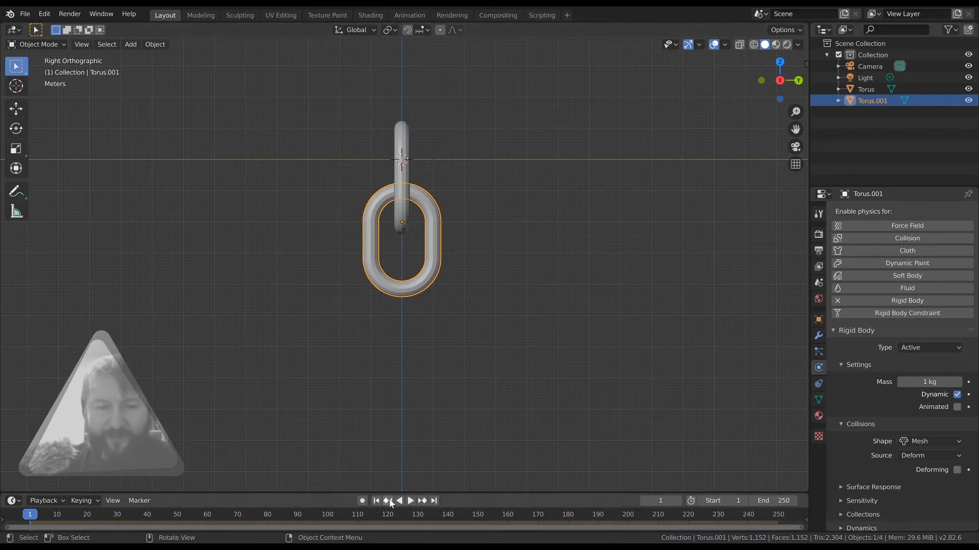
pyautogui.moveTo(477, 346); pyautogui.dragTo(445, 329, button='middle')
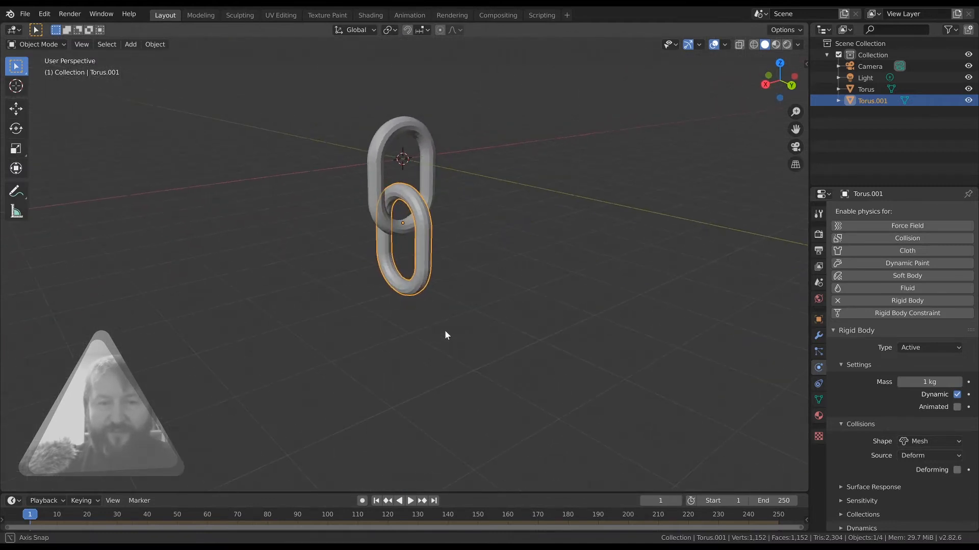
pyautogui.press('space')
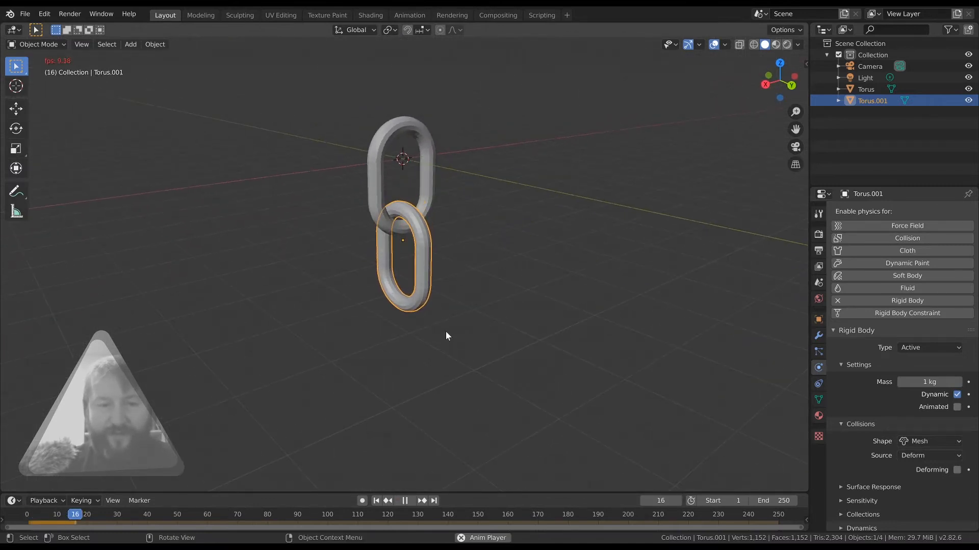
pyautogui.press('space')
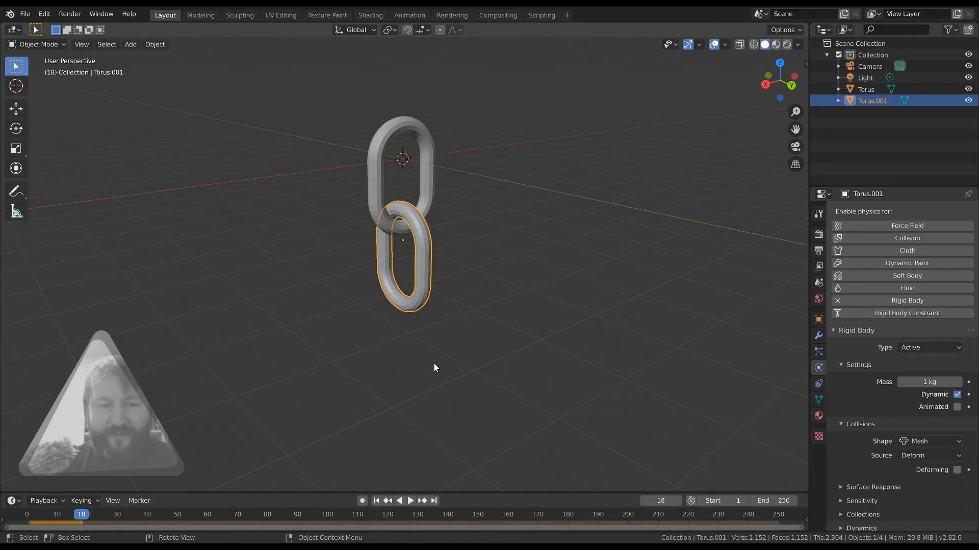
pyautogui.click(376, 501)
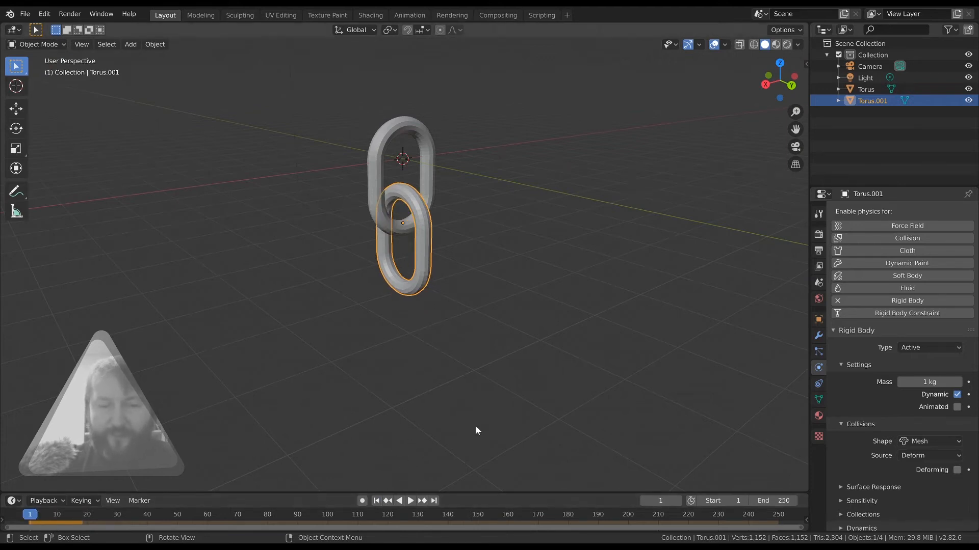
# - Duplicate the lower link about 2 m down along Z in front view and rotate the copy 90° around Z
pyautogui.press('KP_1')
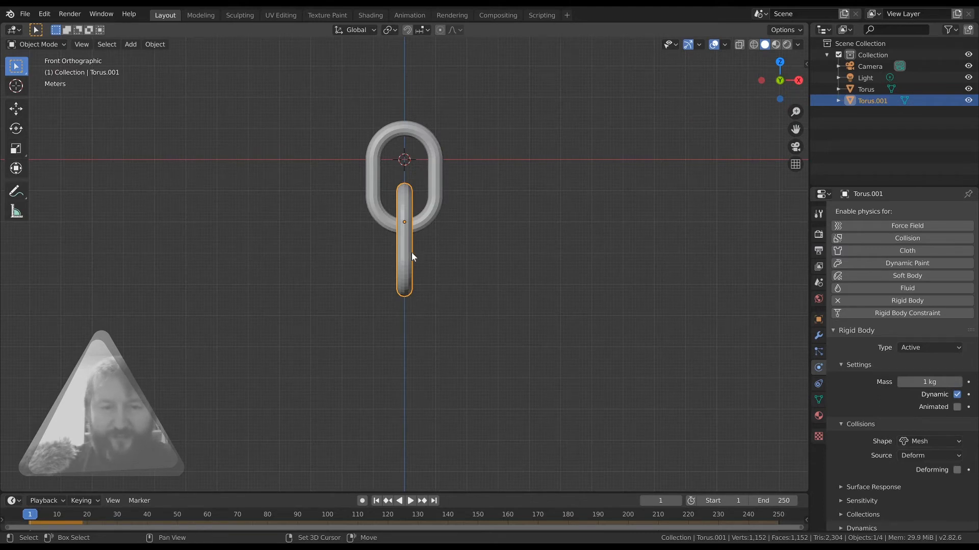
pyautogui.hotkey('shift', 'd')
pyautogui.press('z')
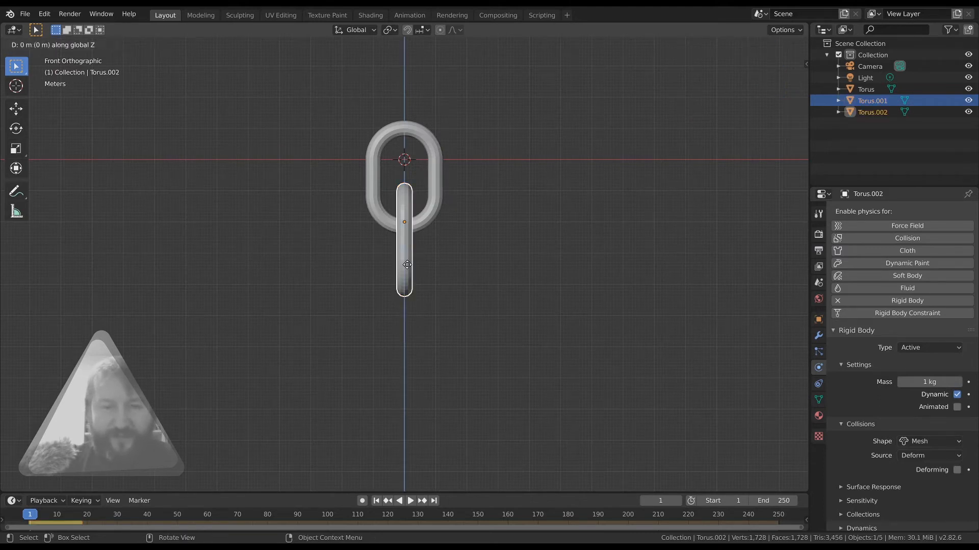
pyautogui.press('ctrl')
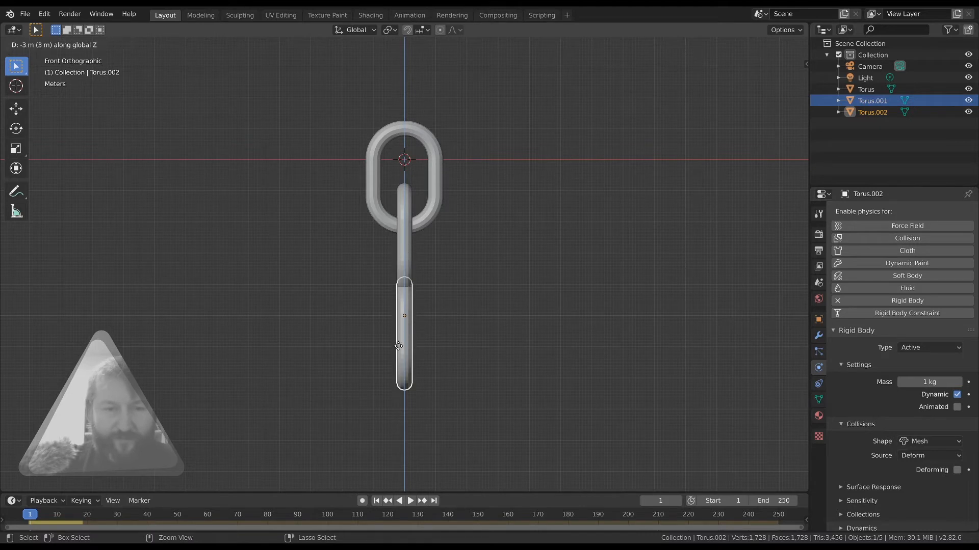
pyautogui.click(398, 311)
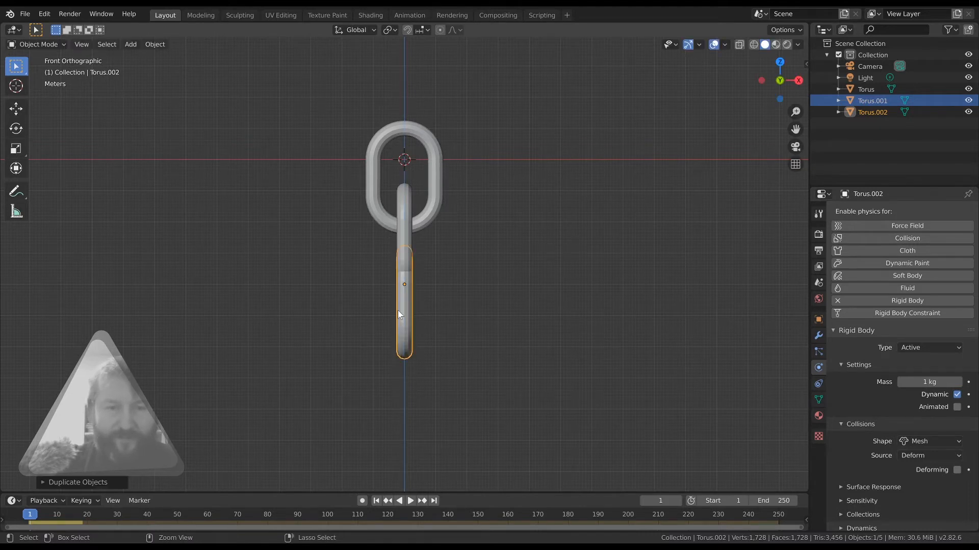
pyautogui.press('r')
pyautogui.write('z90')
pyautogui.press('Return')
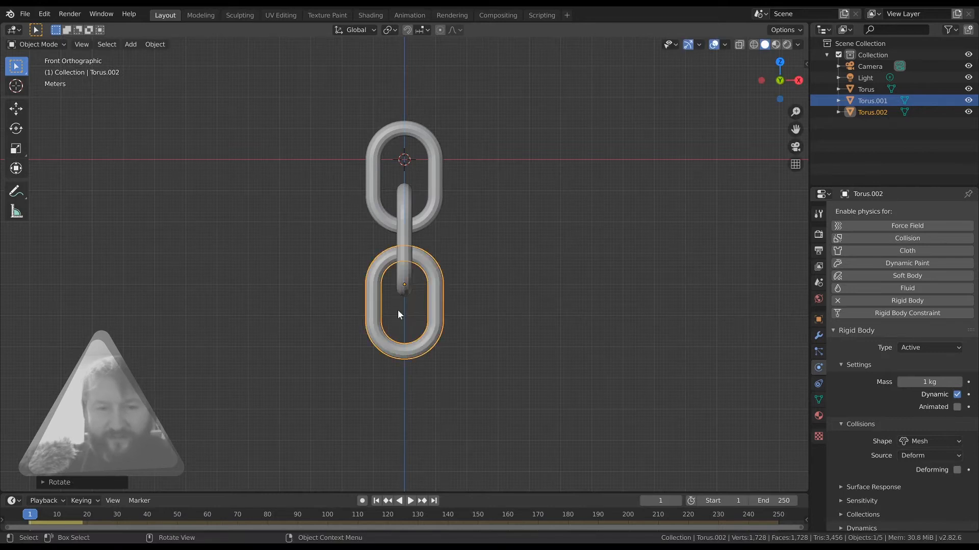
# - Select the middle and bottom links and duplicate them together 4 m down along Z
pyautogui.click(404, 259)
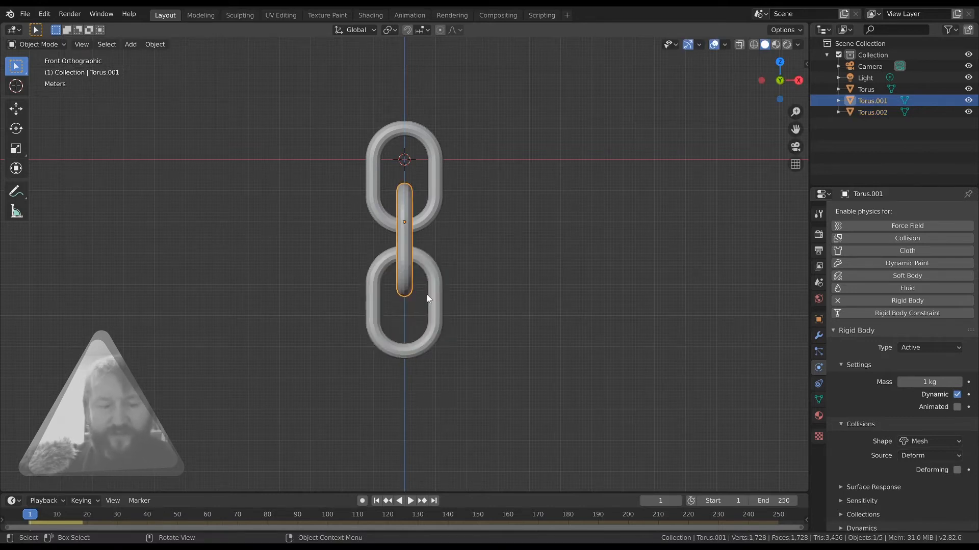
pyautogui.keyDown('shift'); pyautogui.click(436, 317); pyautogui.keyUp('shift')
pyautogui.scroll(-4, 472, 319)
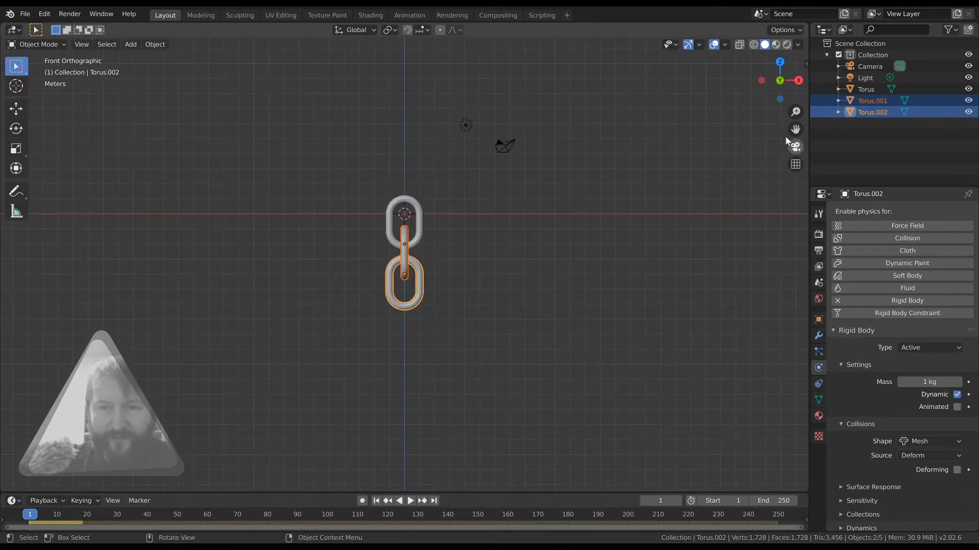
pyautogui.moveTo(796, 128); pyautogui.dragTo(805, 21)
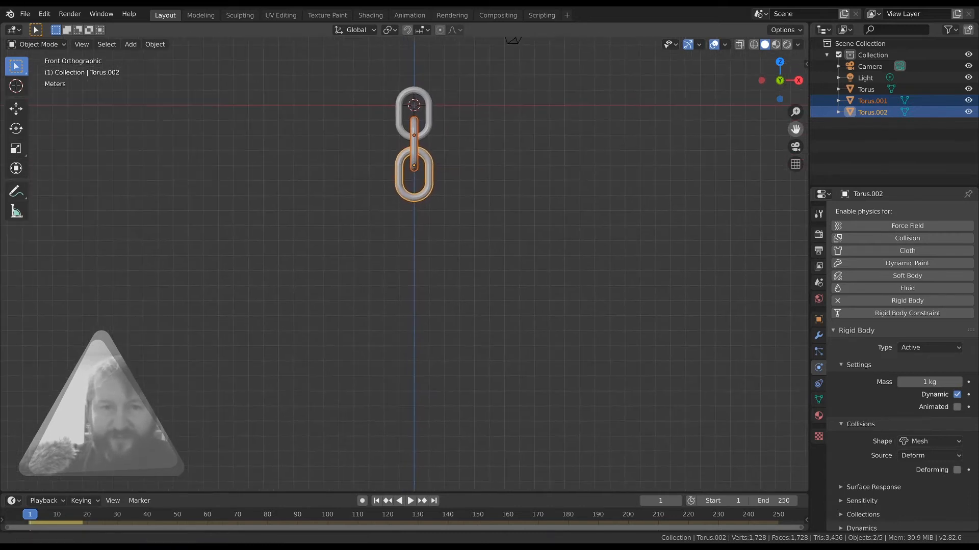
pyautogui.hotkey('shift', 'd')
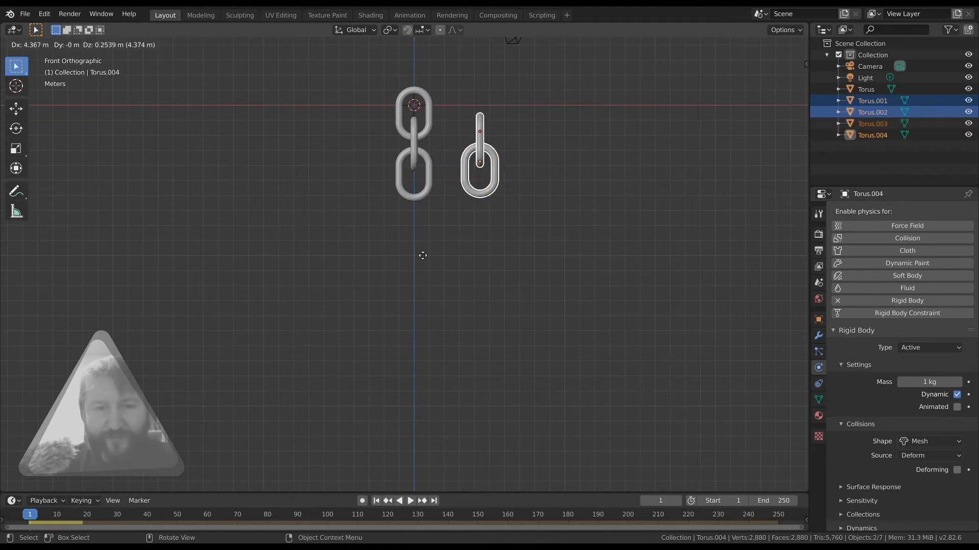
pyautogui.press('z')
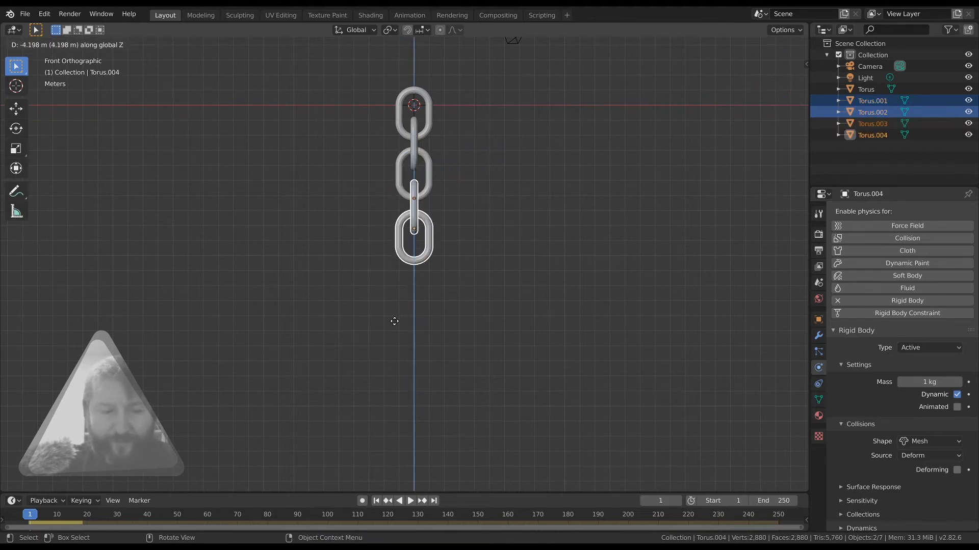
pyautogui.press('ctrl')
pyautogui.click(403, 312)
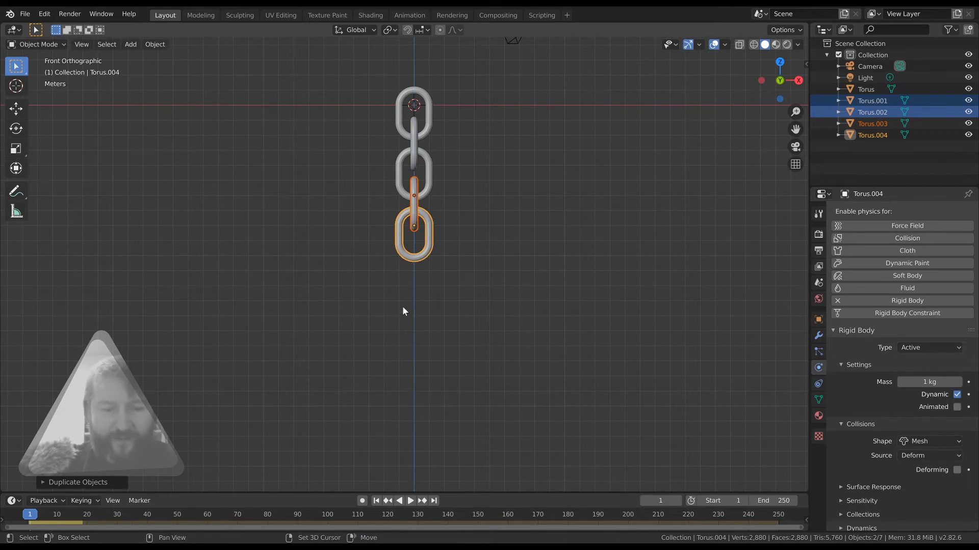
# - Duplicate the new link pair down along Z and adjust the copies to sit 4 m below it, interlocking with the chain
pyautogui.hotkey('shift', 'd')
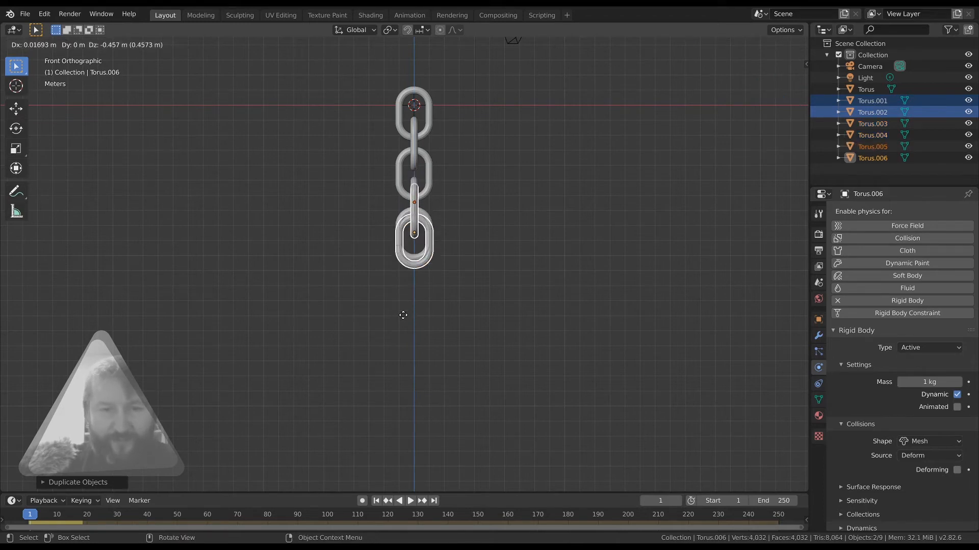
pyautogui.press('z')
pyautogui.press('ctrl')
pyautogui.click(403, 361)
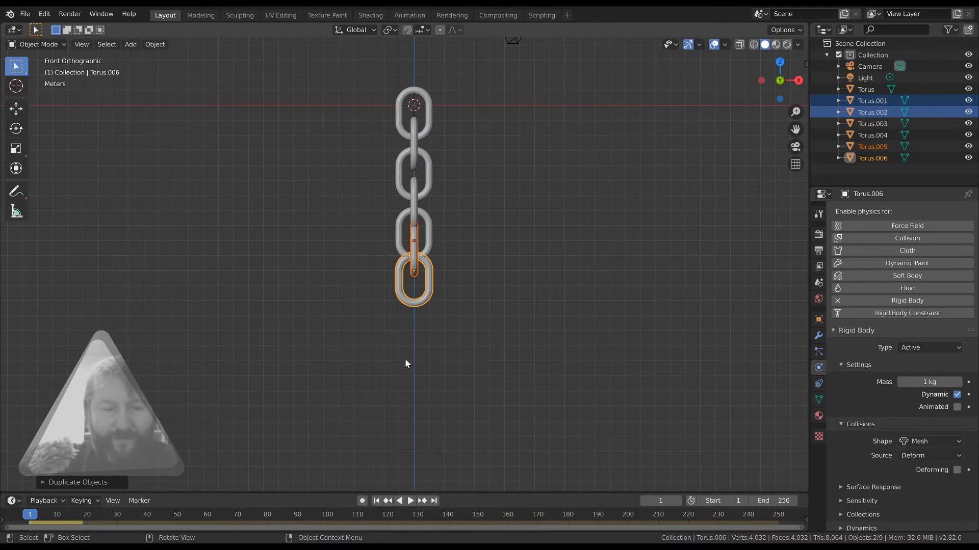
pyautogui.press('z')
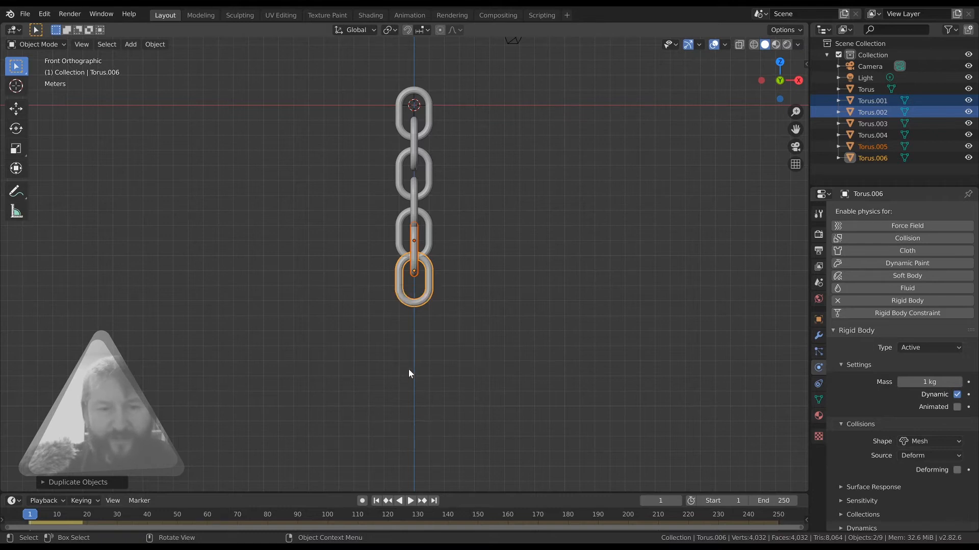
pyautogui.press('g')
pyautogui.press('z')
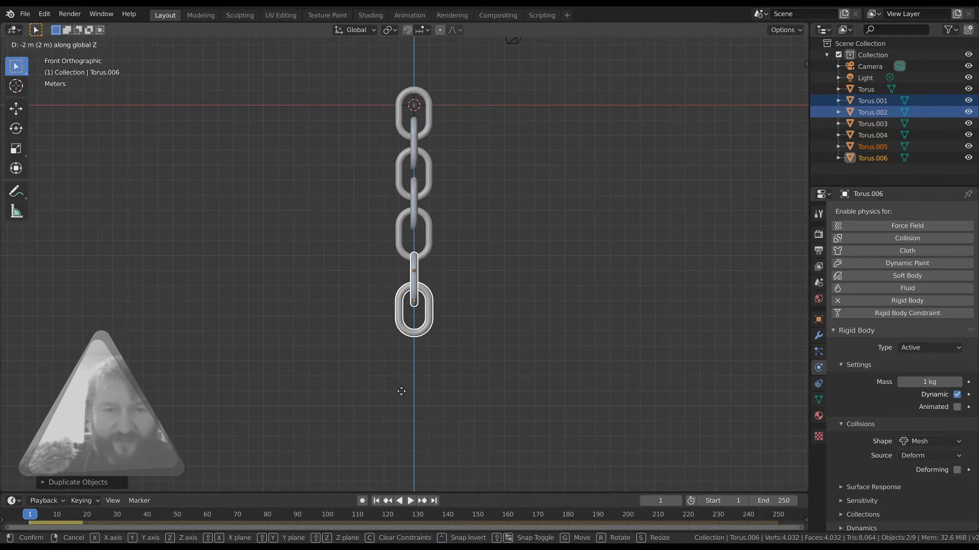
pyautogui.click(402, 375)
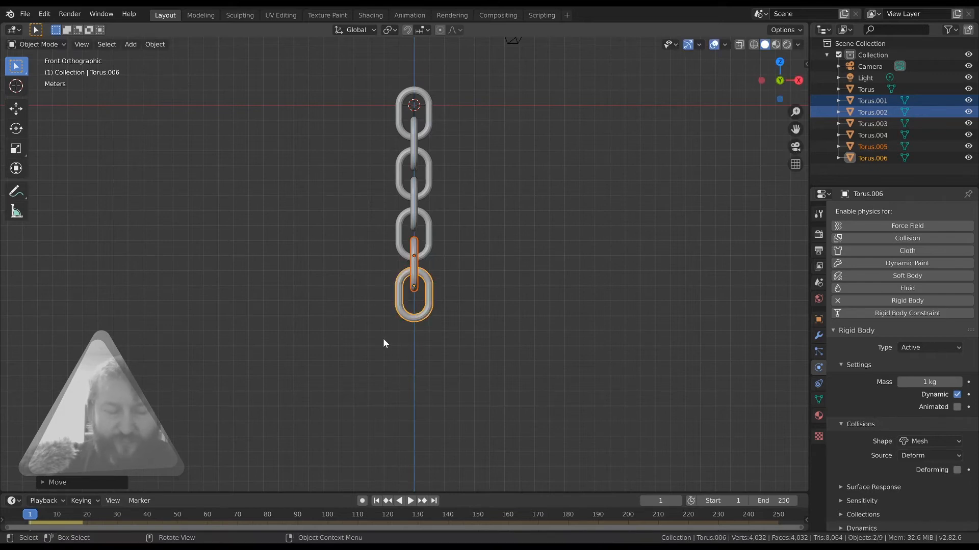
# - Extend the chain with two more copies of the bottom link pair, each placed 4 m lower along Z
pyautogui.hotkey('shift', 'd')
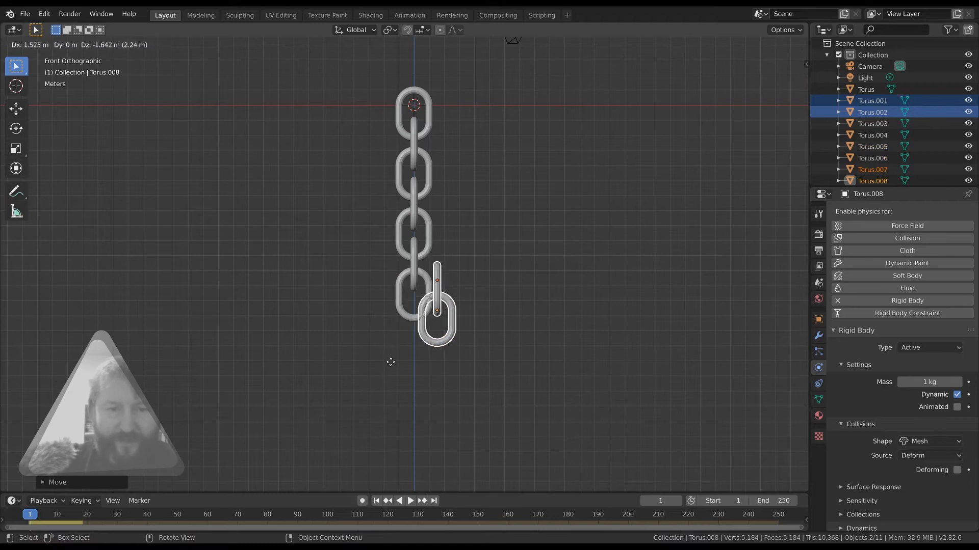
pyautogui.press('z')
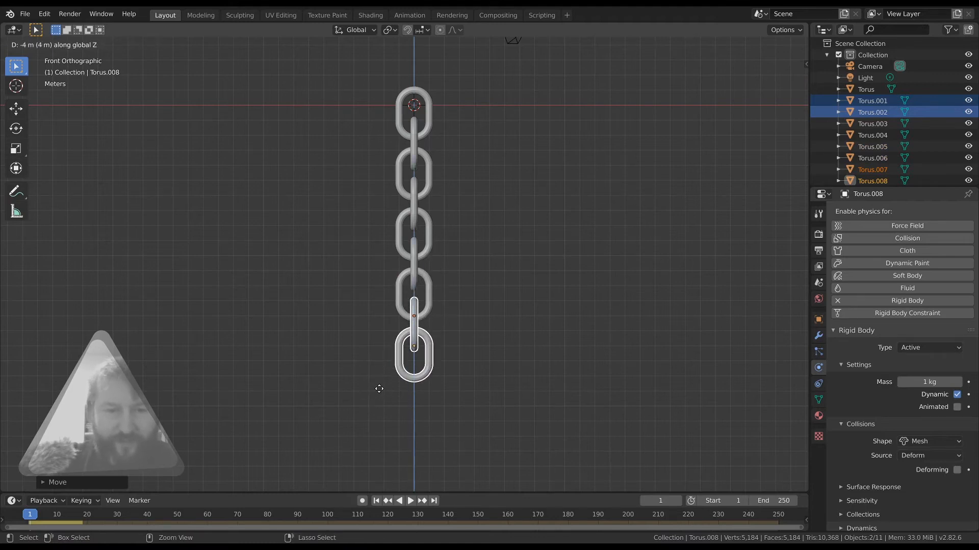
pyautogui.click(379, 392)
pyautogui.scroll(-3, 380, 392)
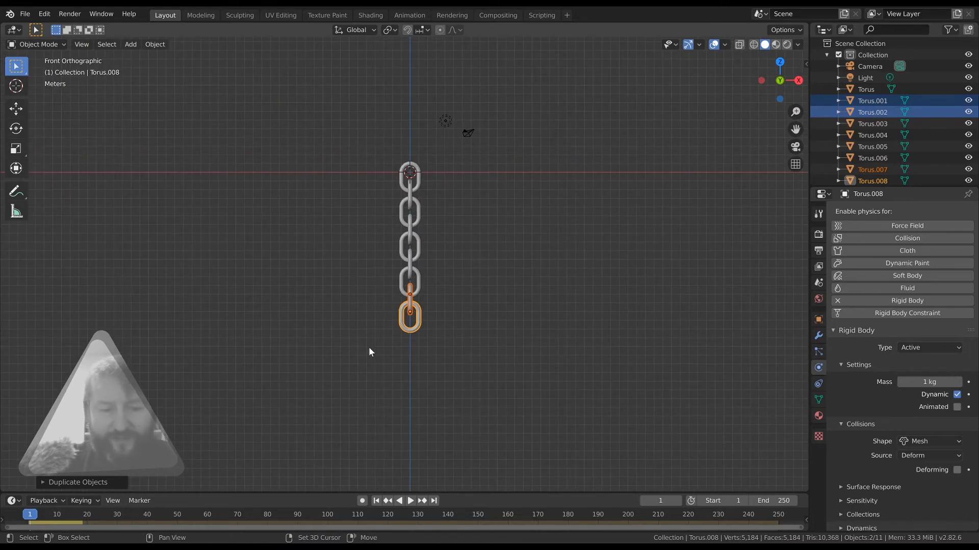
pyautogui.hotkey('shift', 'd')
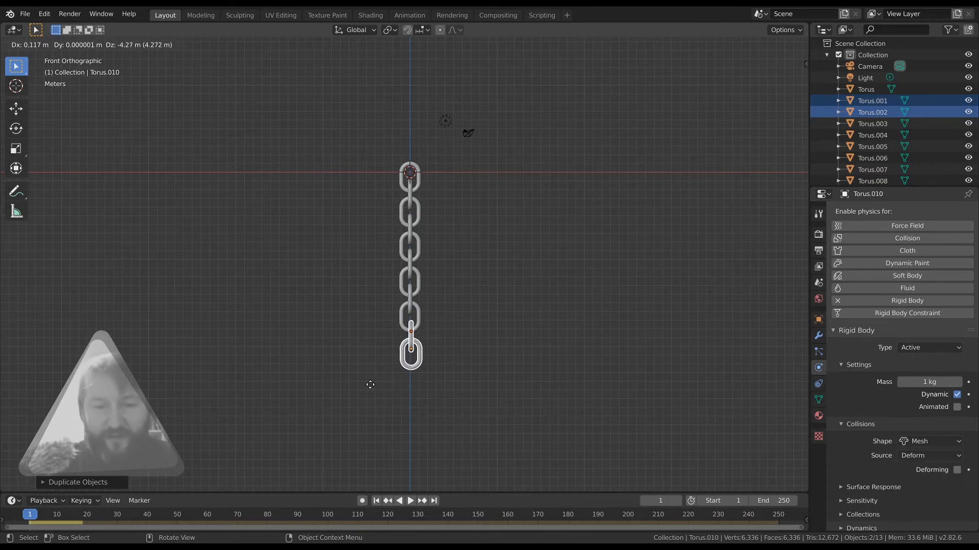
pyautogui.press('z')
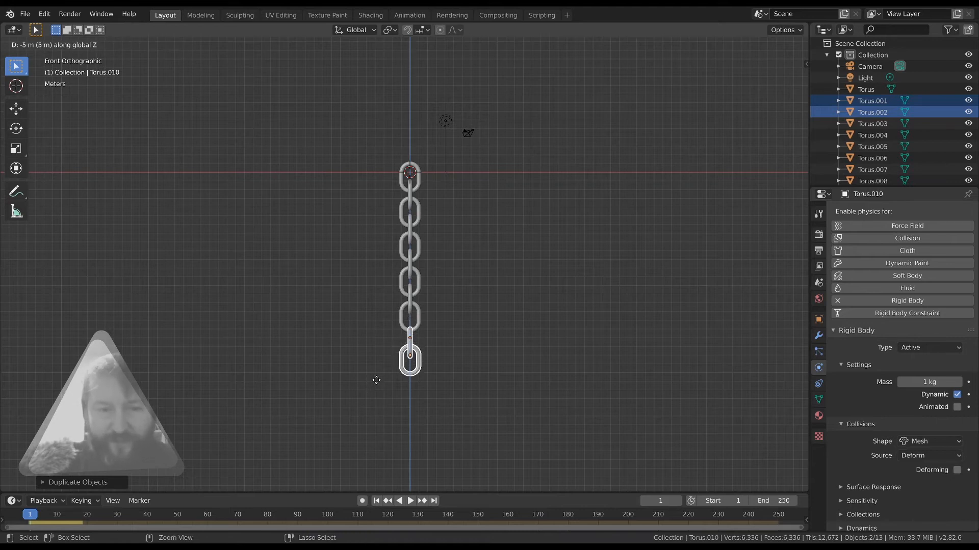
pyautogui.click(377, 378)
# - Duplicate the bottom link pair 4 m down along Z, bringing the chain to 13 links
pyautogui.scroll(3, 484, 372)
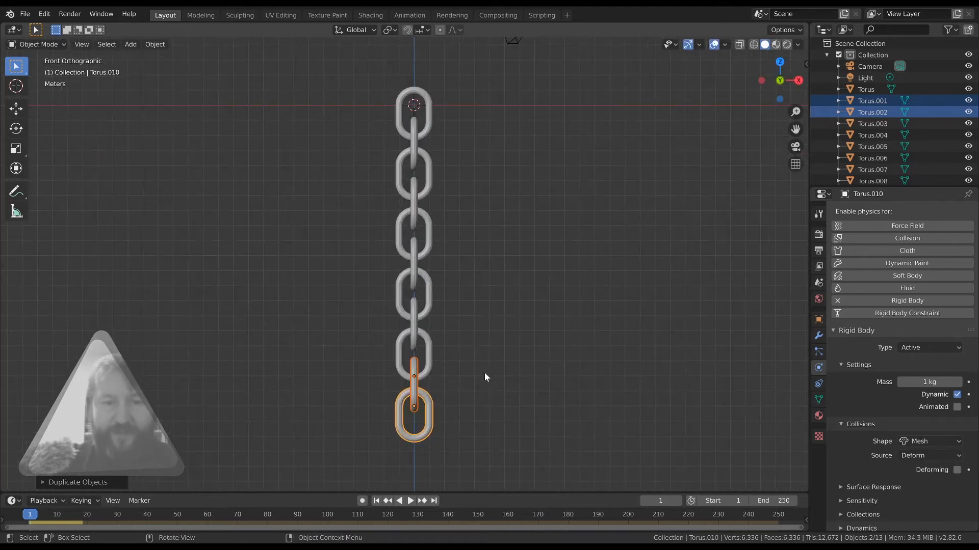
pyautogui.moveTo(790, 129)
pyautogui.mouseDown()
pyautogui.moveTo(791, 77)
pyautogui.moveTo(788, 138)
pyautogui.mouseUp()
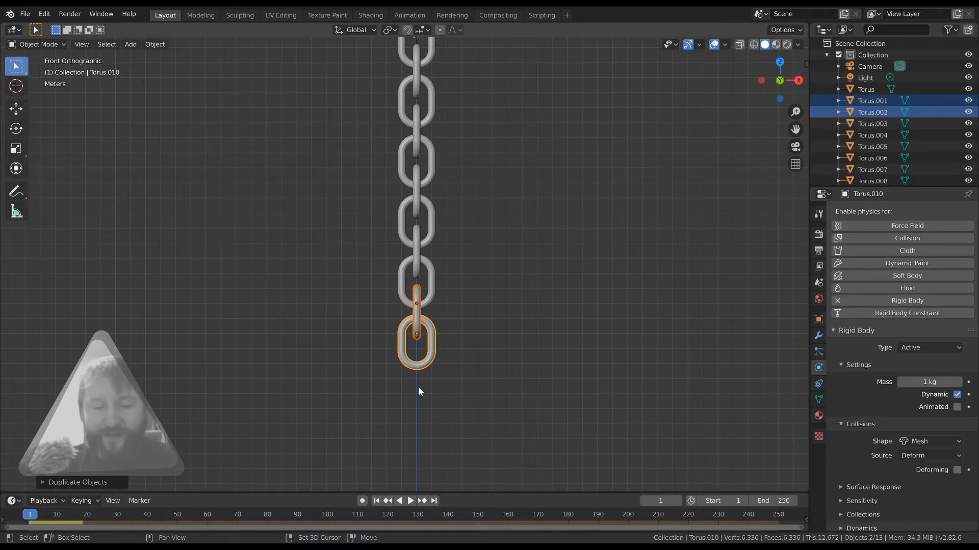
pyautogui.hotkey('shift', 'd')
pyautogui.press('z')
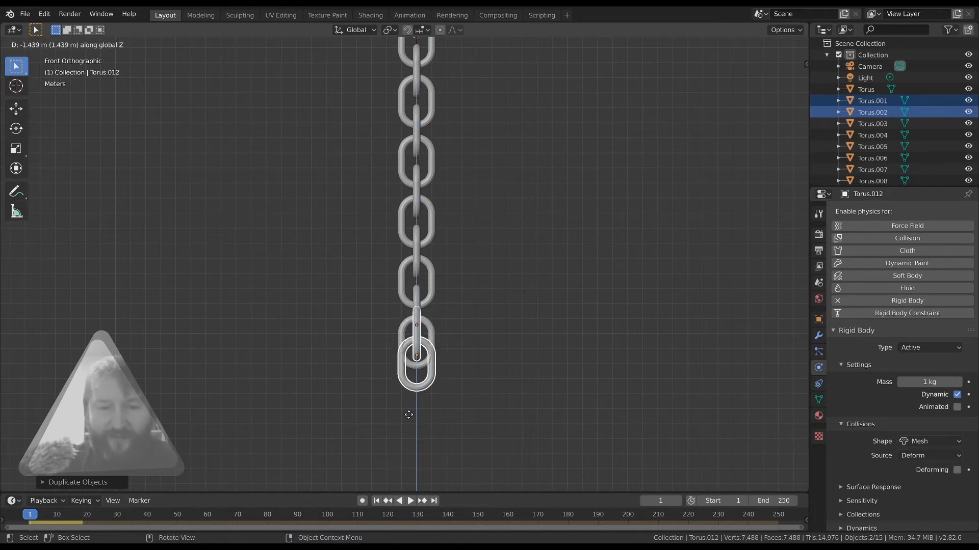
pyautogui.press('ctrl')
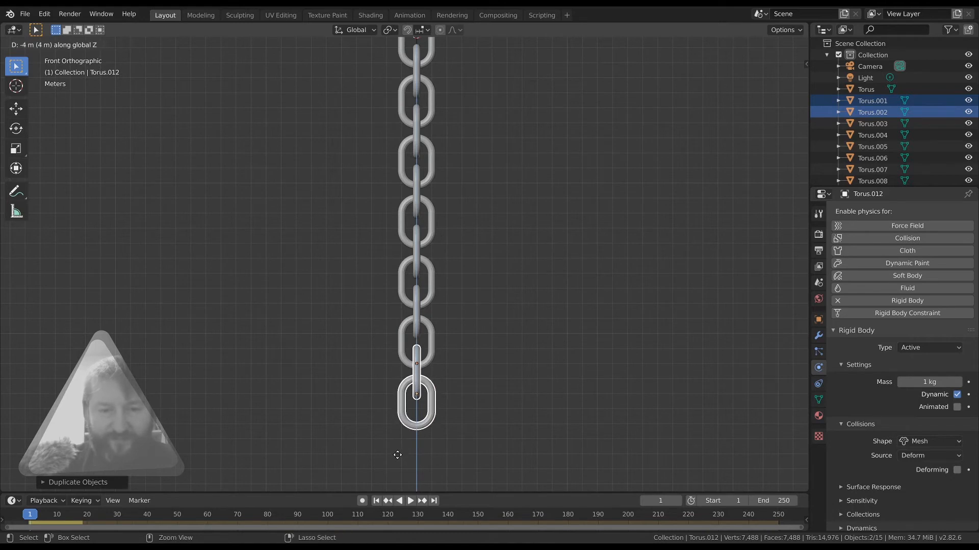
pyautogui.keyDown('ctrl'); pyautogui.click(400, 442); pyautogui.keyUp('ctrl')
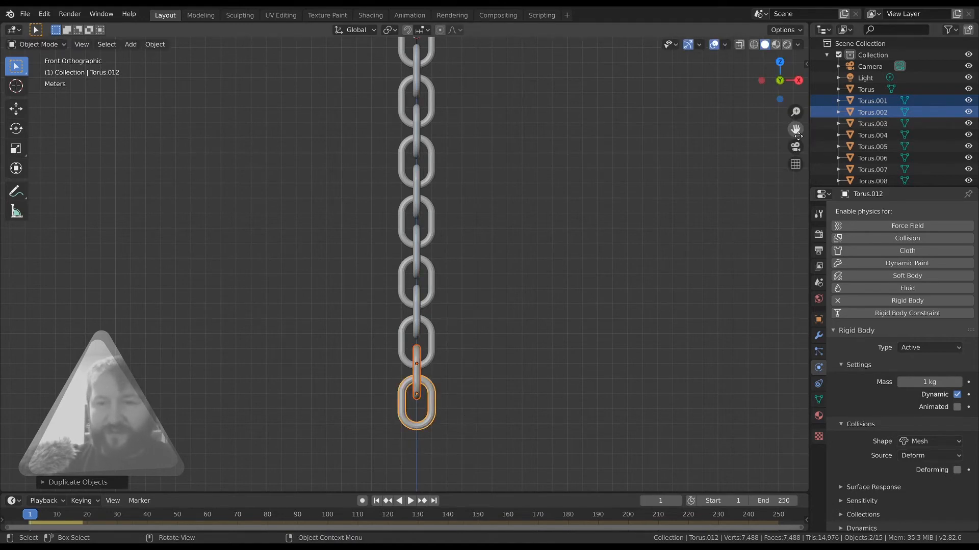
# - Duplicate the bottom link pair about 4 m down along Z so the copies interlock with the end of the chain
pyautogui.moveTo(795, 129); pyautogui.dragTo(783, 7)
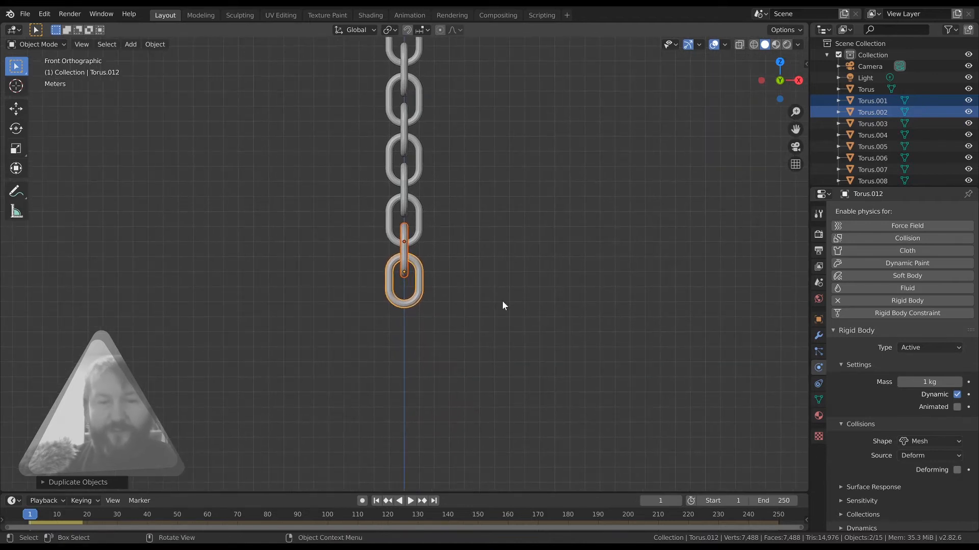
pyautogui.hotkey('shift', 'd')
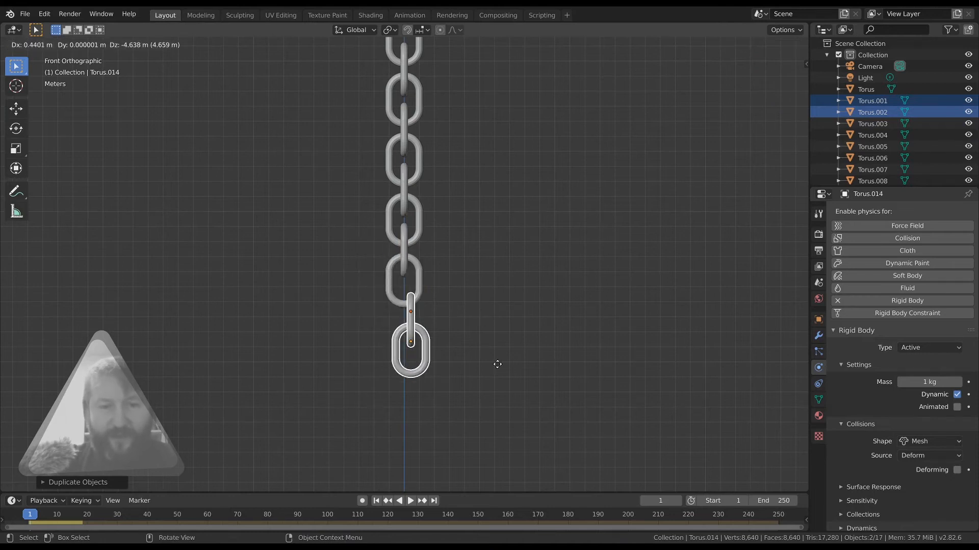
pyautogui.press('z')
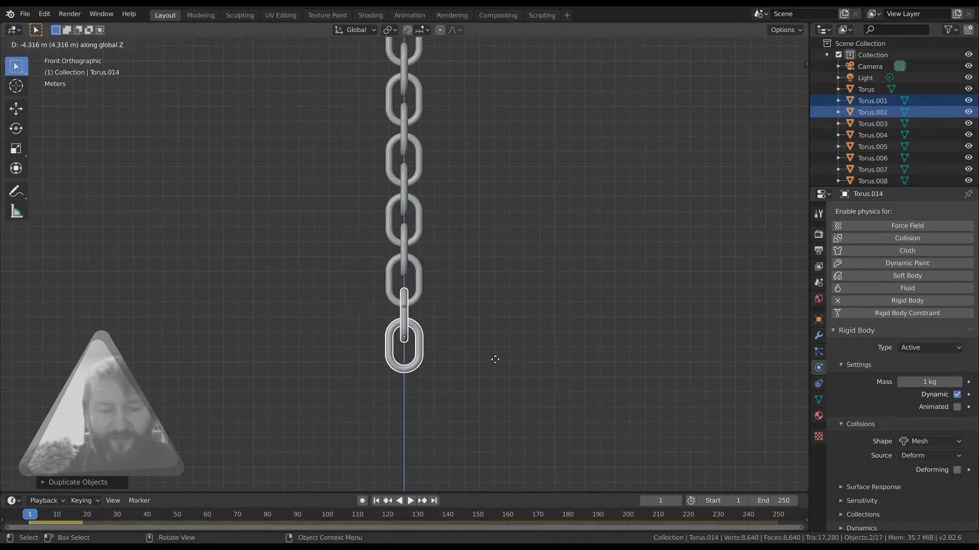
pyautogui.click(499, 355)
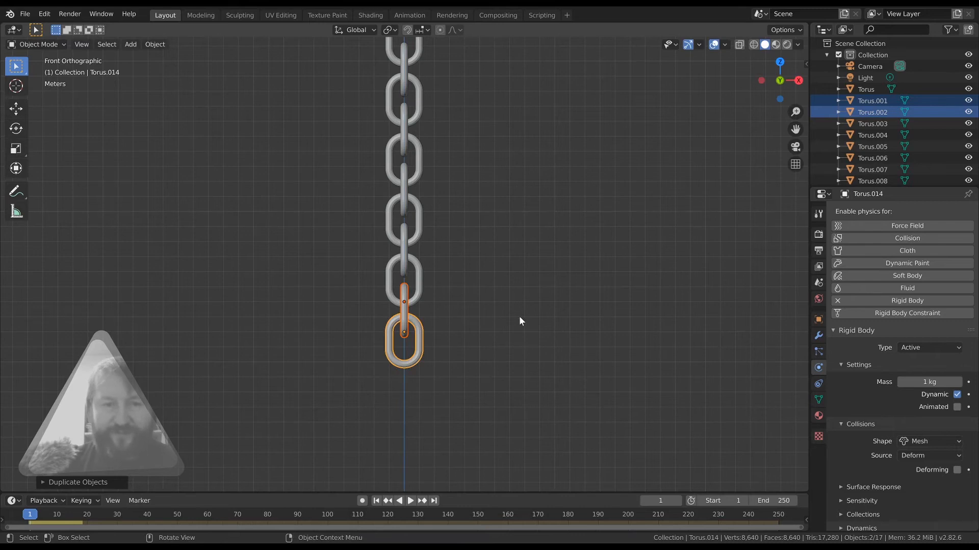
pyautogui.scroll(-3, 521, 310)
pyautogui.scroll(-1, 521, 311)
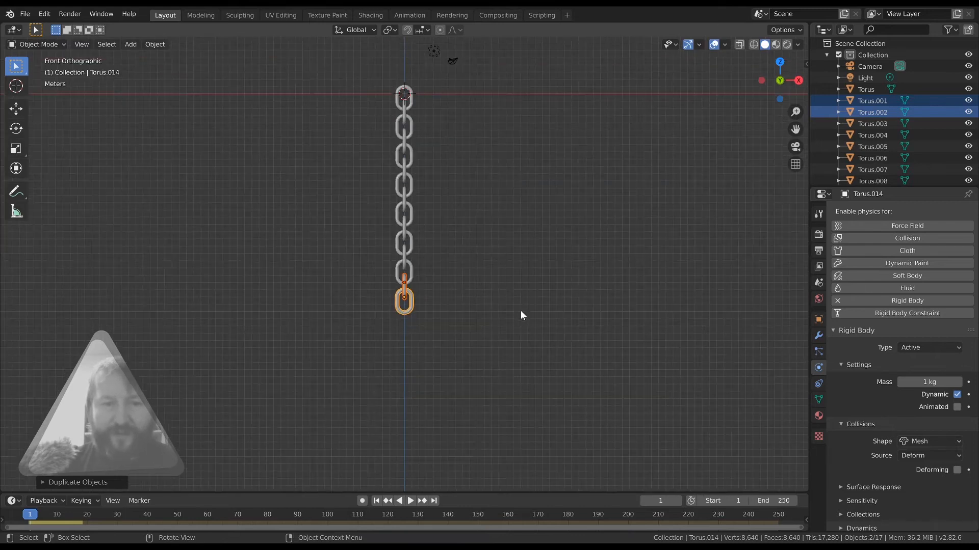
# - Add a cone mesh and move it straight down along Z to just below the last chain link
pyautogui.click(487, 269)
pyautogui.moveTo(488, 270); pyautogui.dragTo(517, 265, button='middle')
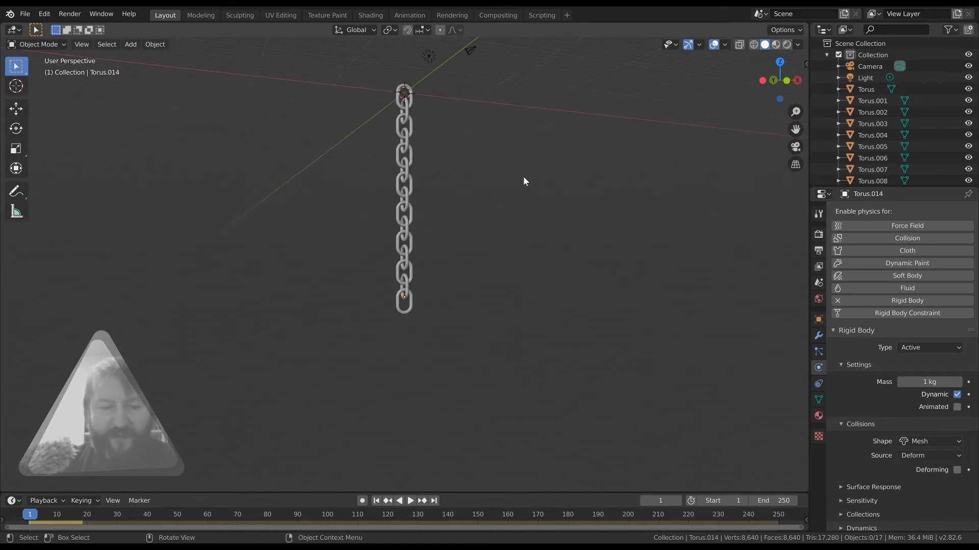
pyautogui.press('KP_1')
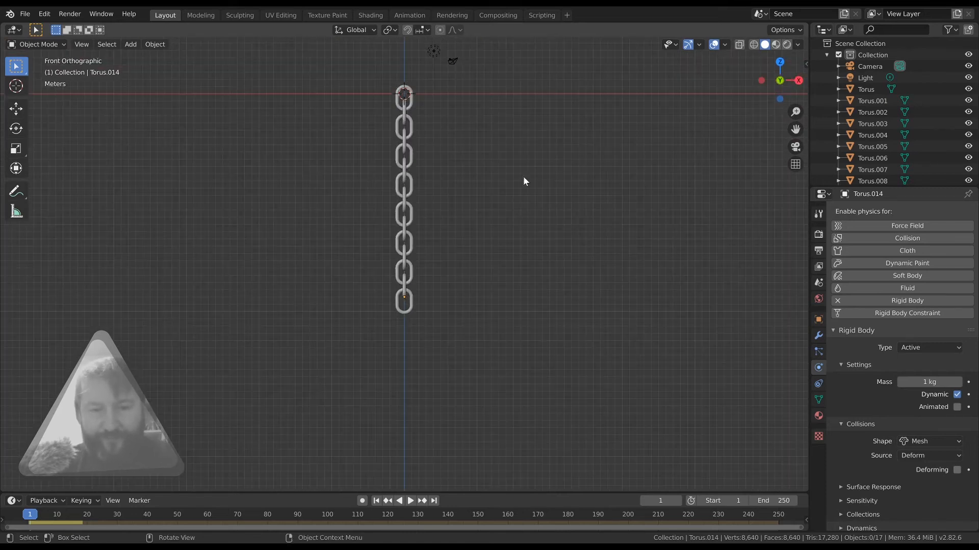
pyautogui.hotkey('shift', 'a')
pyautogui.moveTo(516, 256)
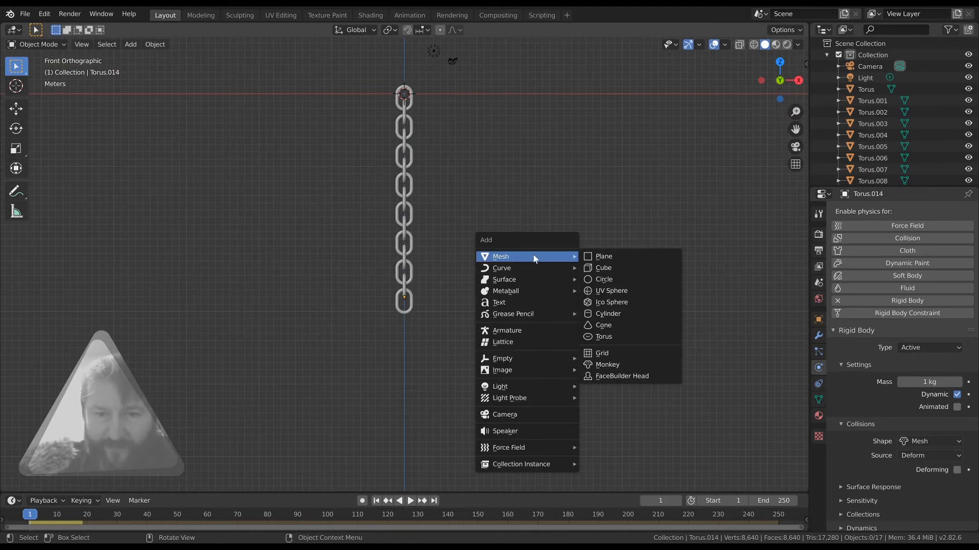
pyautogui.click(610, 327)
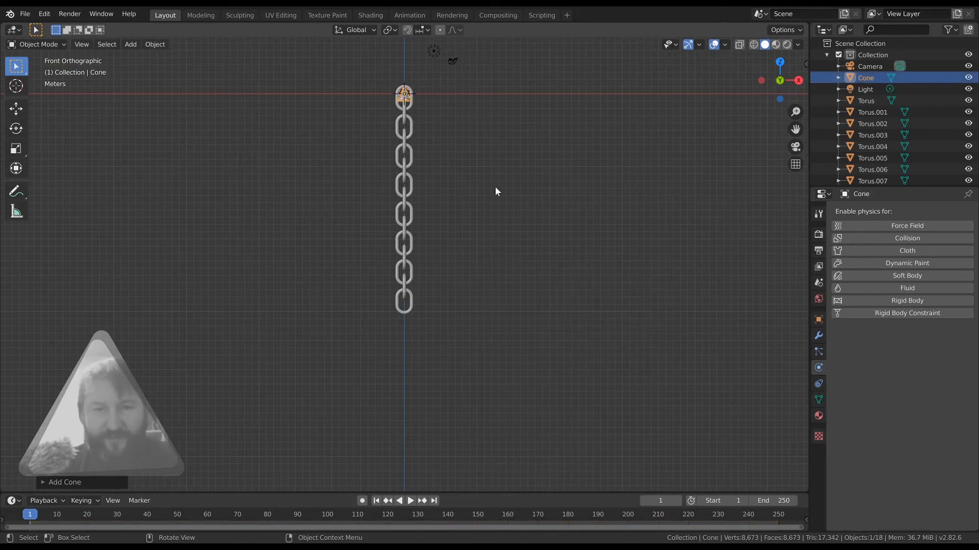
pyautogui.press('g')
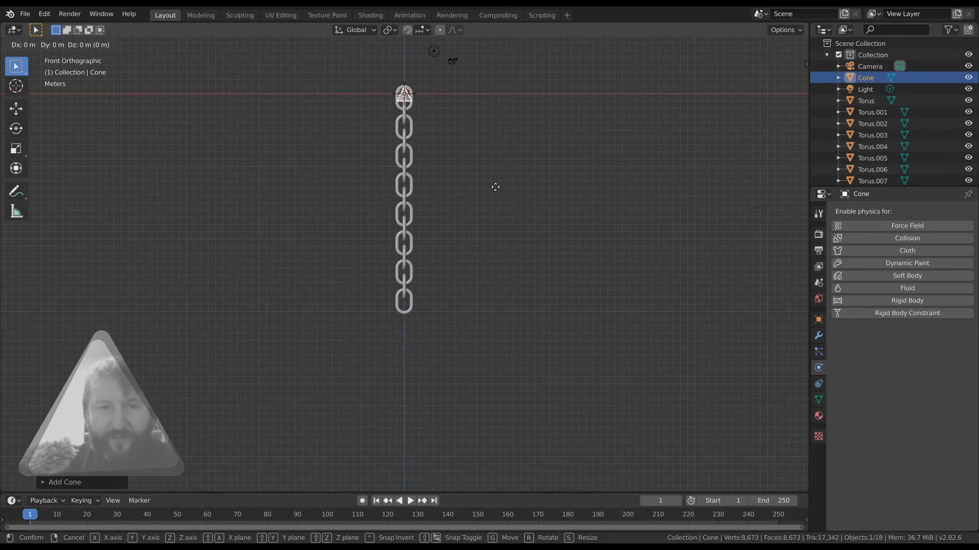
pyautogui.press('z')
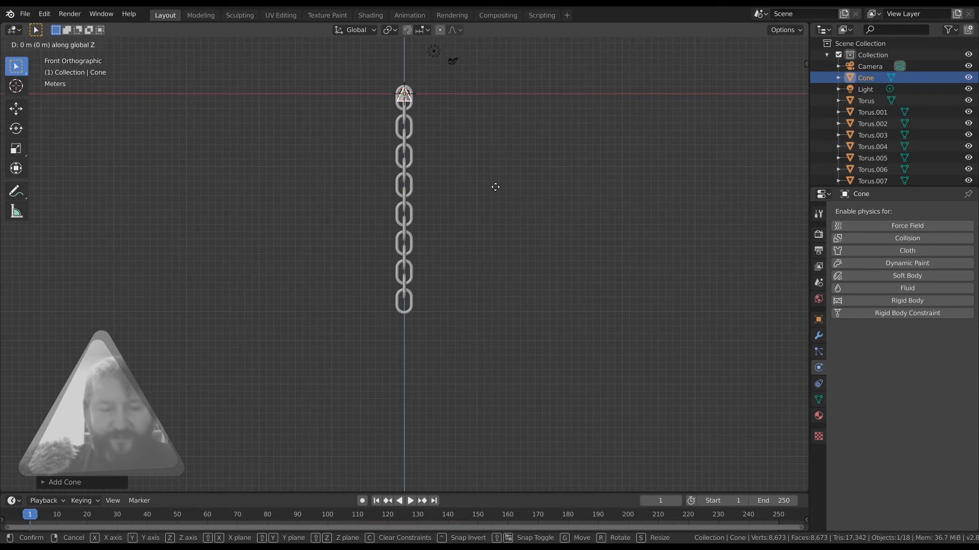
pyautogui.click(488, 436)
# - Rotate the cone 180° so it points down, and scale it up until its base overlaps the bottom link
pyautogui.write('r1')
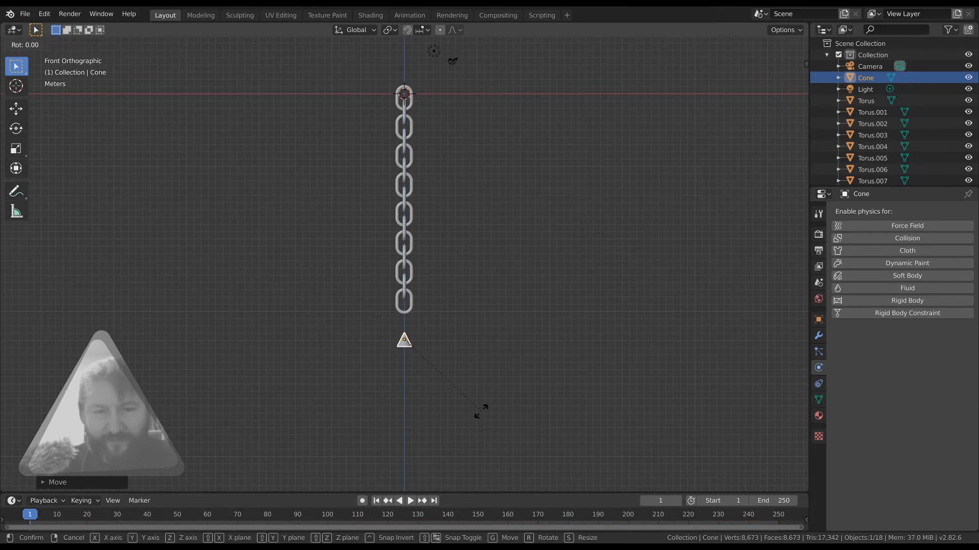
pyautogui.write('80')
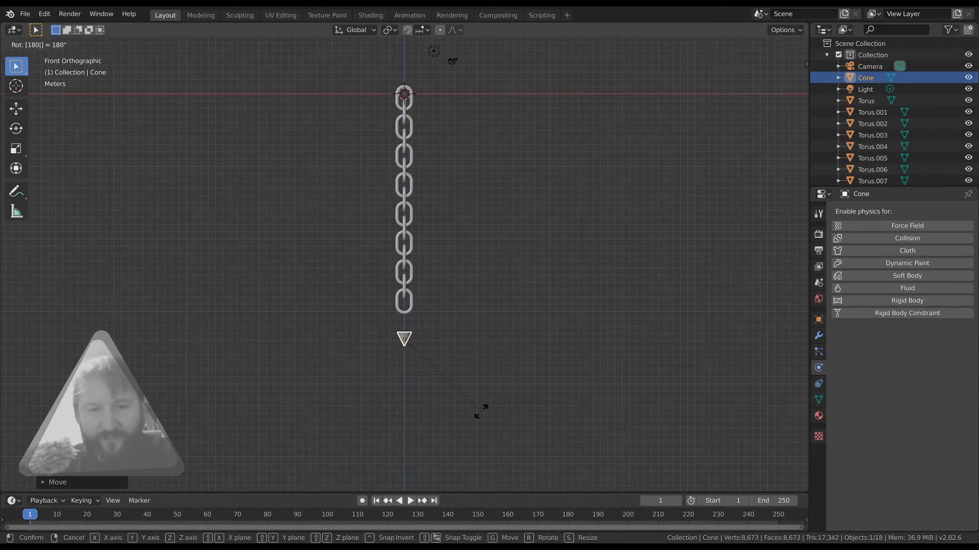
pyautogui.press('Return')
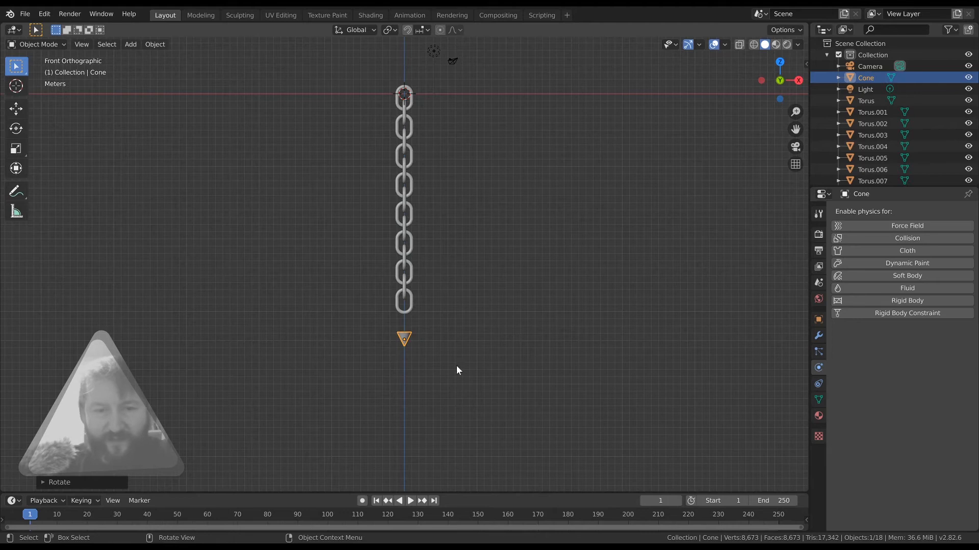
pyautogui.press('s')
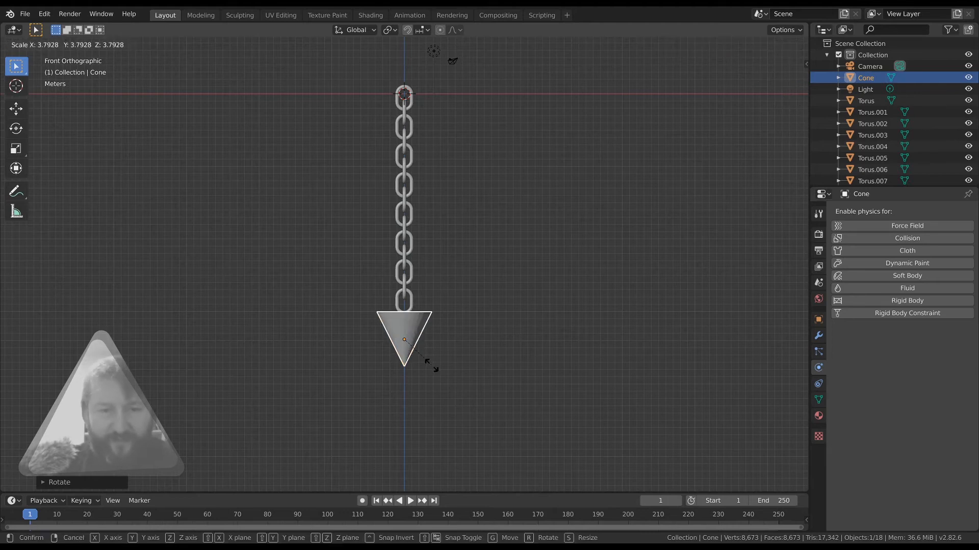
pyautogui.click(435, 374)
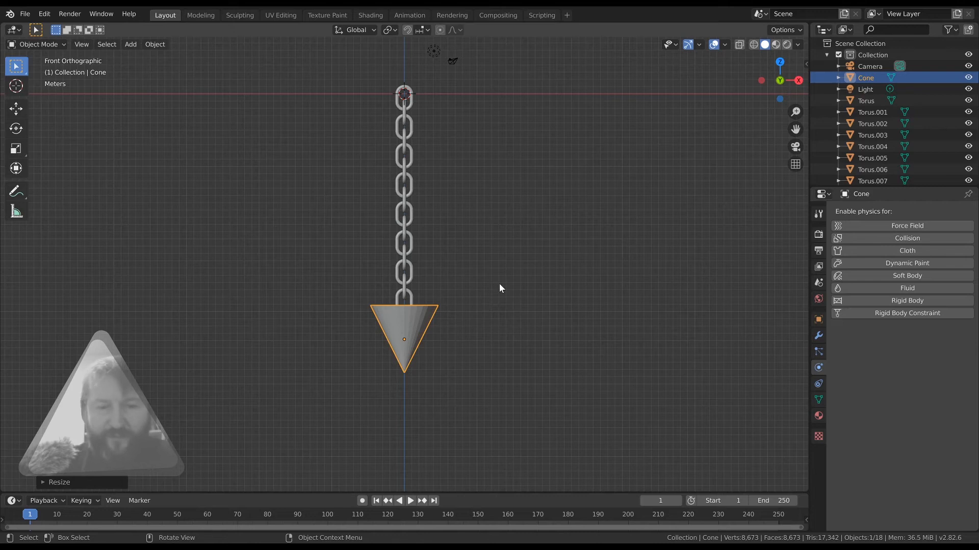
# - Join the cone with the bottom chain link into one object, keeping the link as the active rigid body
pyautogui.press('KP_3')
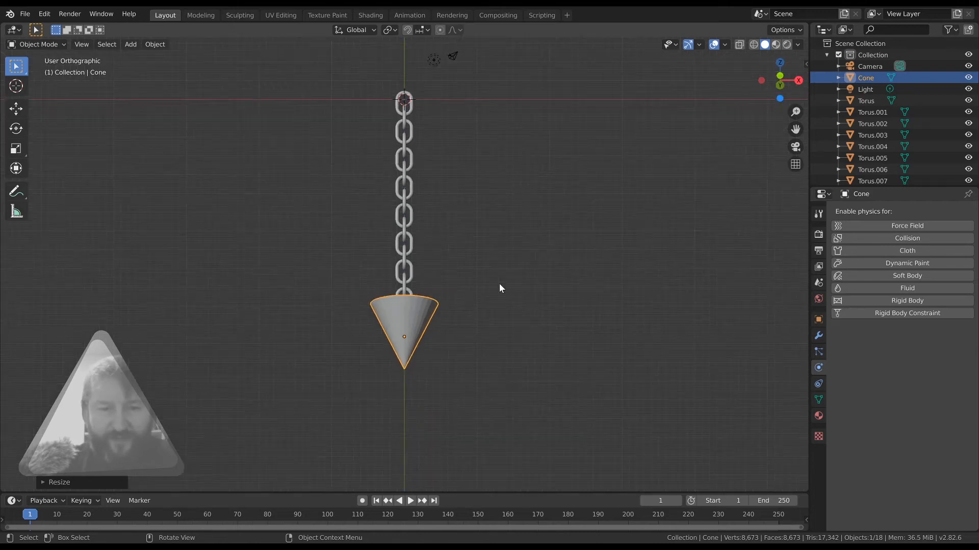
pyautogui.moveTo(499, 284)
pyautogui.mouseDown(button='middle')
pyautogui.moveTo(531, 272)
pyautogui.moveTo(500, 295)
pyautogui.moveTo(515, 285)
pyautogui.mouseUp(button='middle')
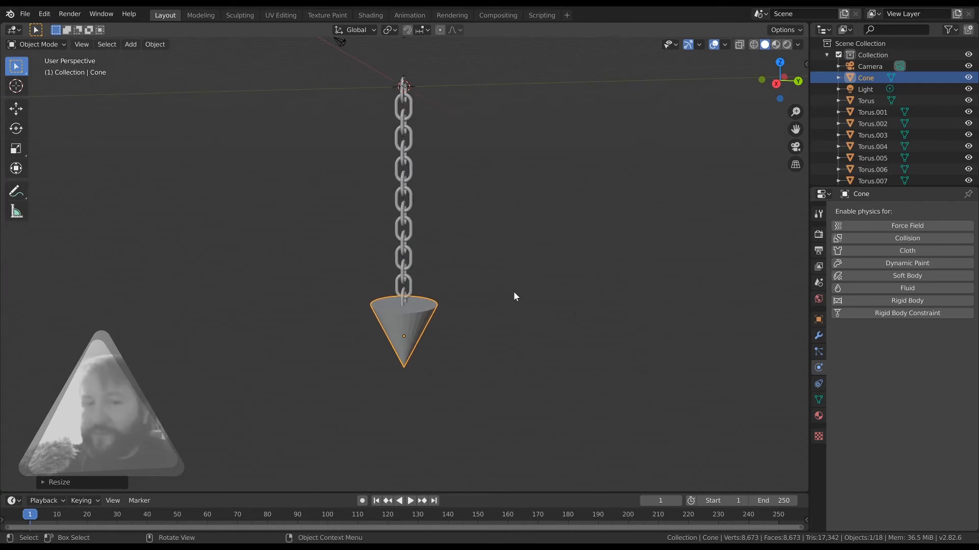
pyautogui.keyDown('shift'); pyautogui.click(402, 301); pyautogui.keyUp('shift')
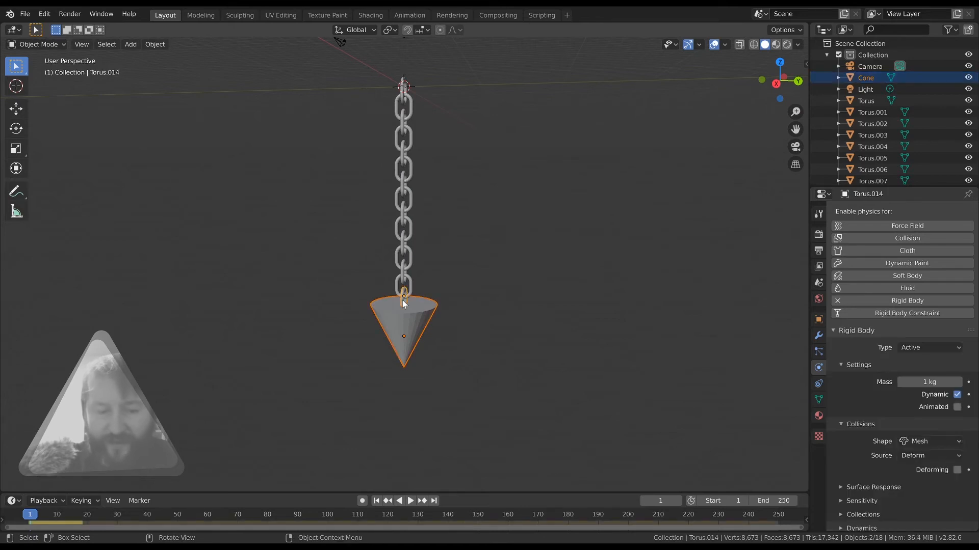
pyautogui.hotkey('ctrl', 'j')
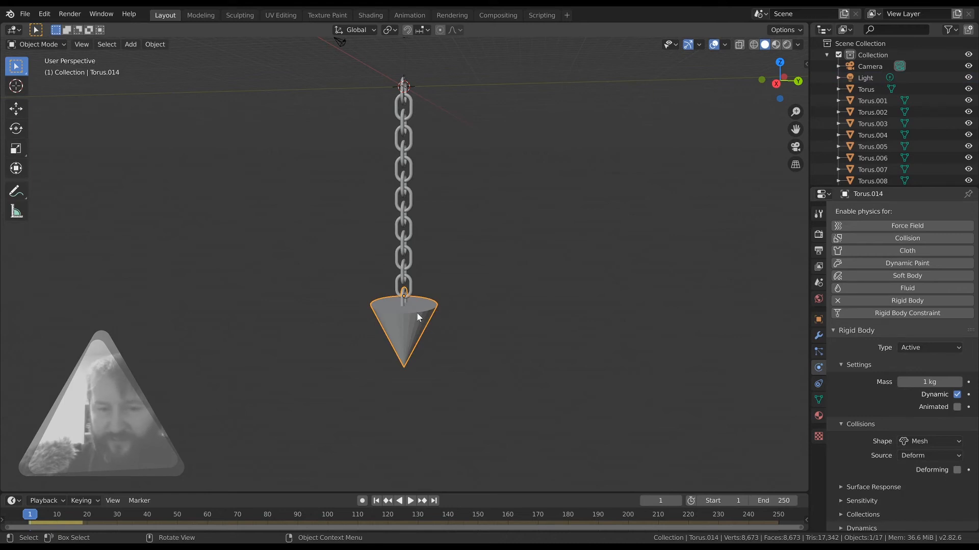
# - Set the origin of the joined cone and link to its Center of Mass (Surface)
pyautogui.click(463, 280)
pyautogui.click(410, 312)
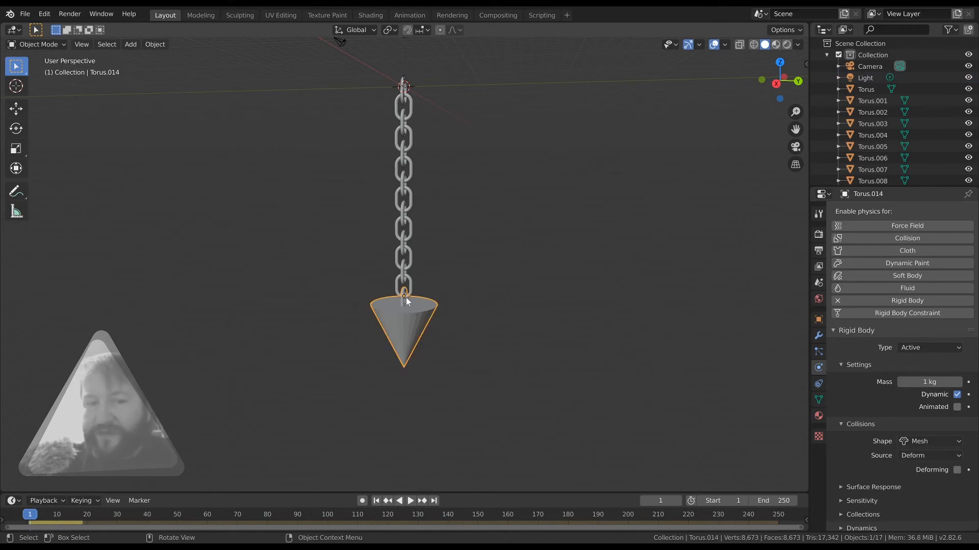
pyautogui.rightClick(403, 331)
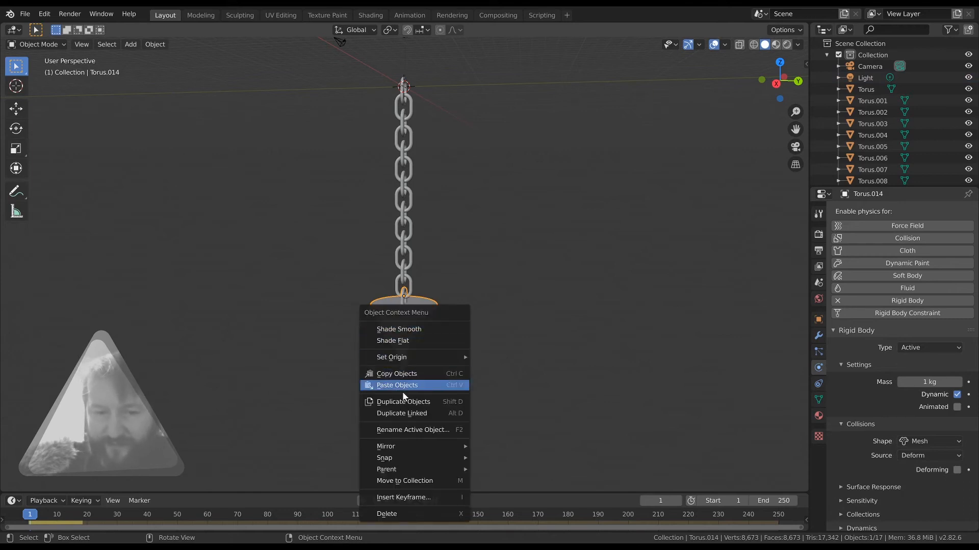
pyautogui.moveTo(408, 357)
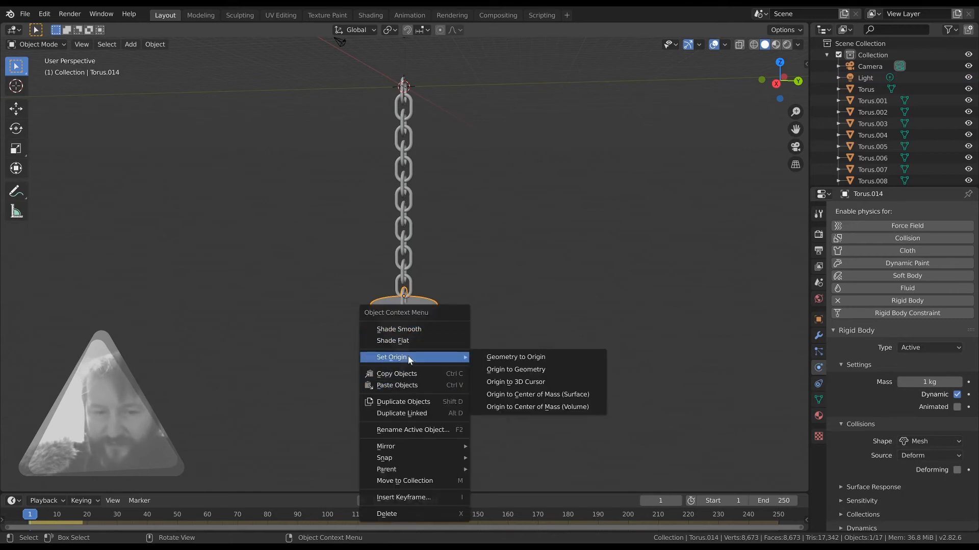
pyautogui.click(514, 394)
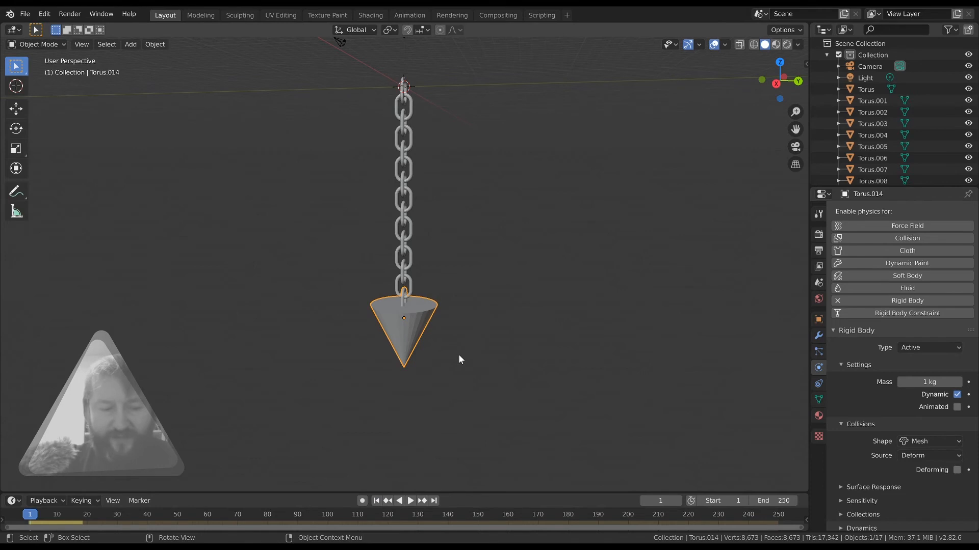
# - Play the rigid body simulation to check how the weighted chain hangs, and return to frame 1
pyautogui.press('space')
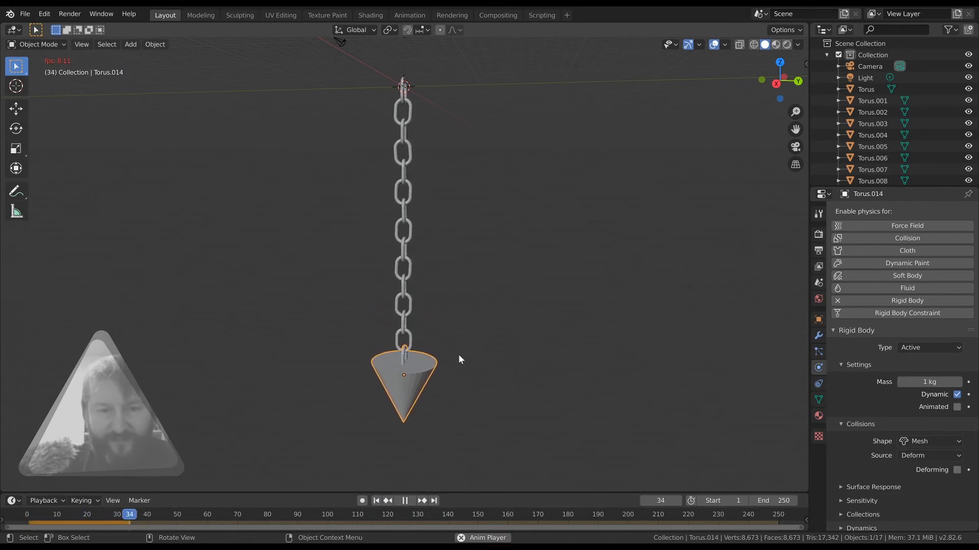
pyautogui.press('space')
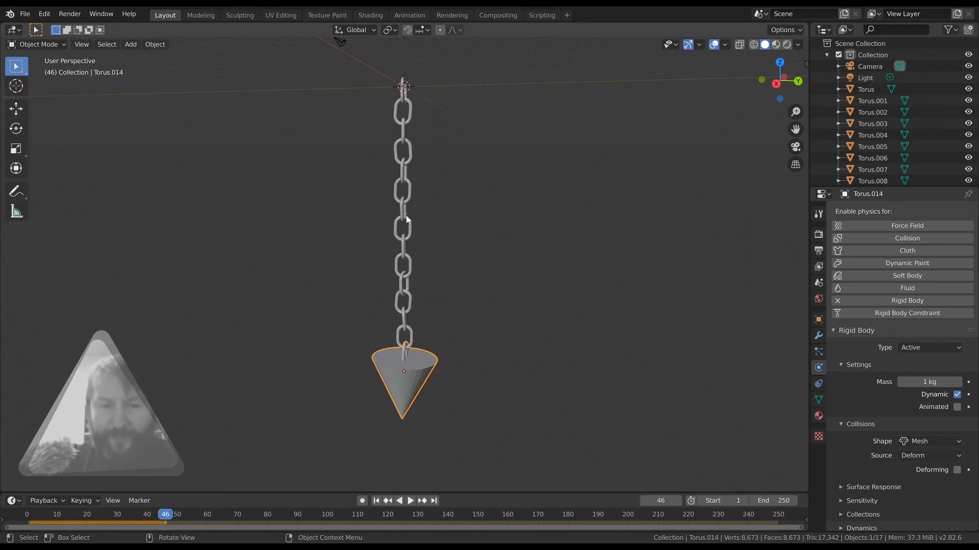
pyautogui.click(377, 501)
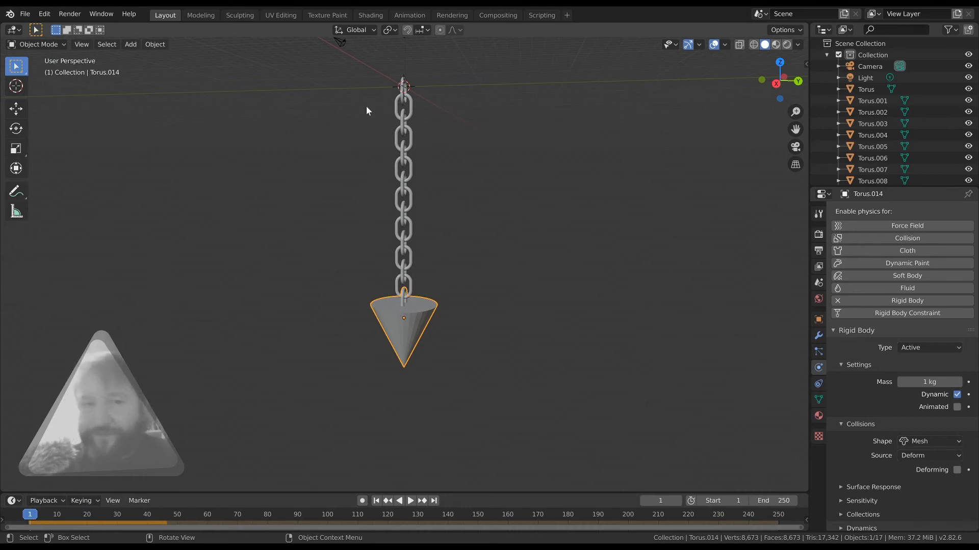
# - Select the cone and all links below the top one, and swing them up to nearly horizontal using the 3D Cursor as pivot point
pyautogui.moveTo(356, 101); pyautogui.dragTo(445, 405)
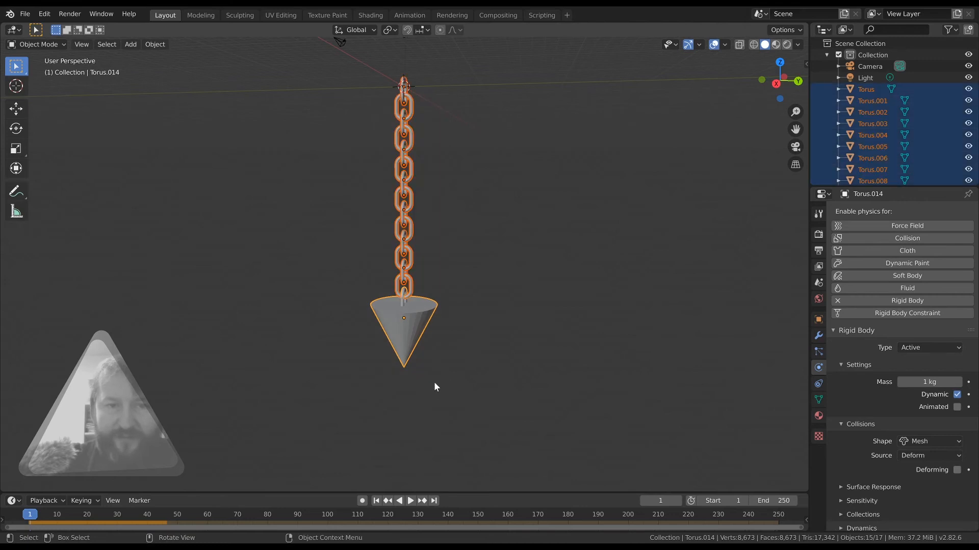
pyautogui.click(342, 210)
pyautogui.moveTo(367, 109); pyautogui.dragTo(448, 389)
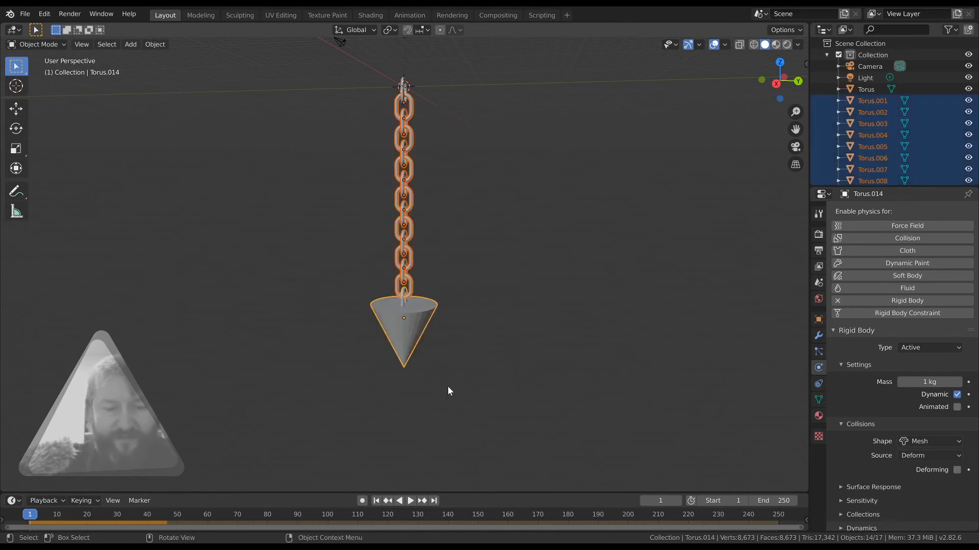
pyautogui.press('r')
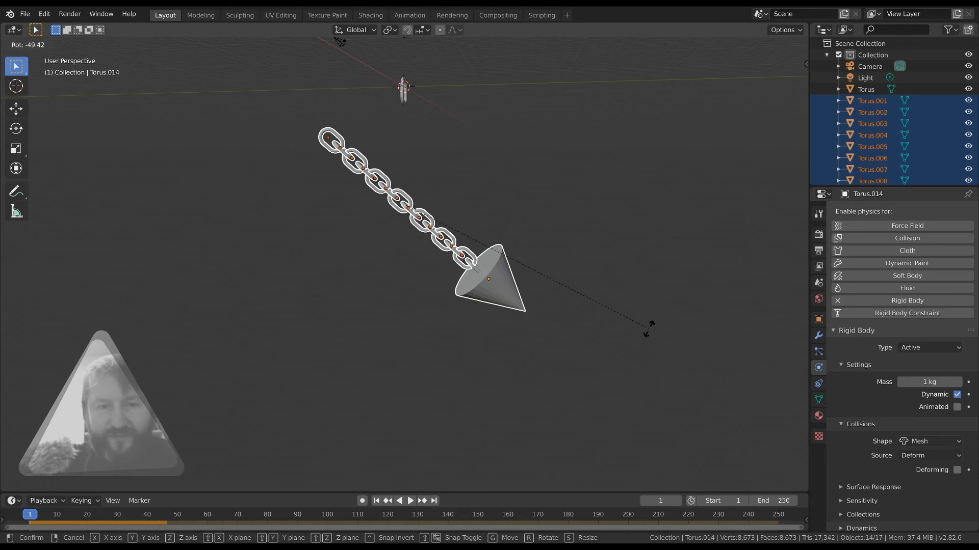
pyautogui.rightClick(648, 329)
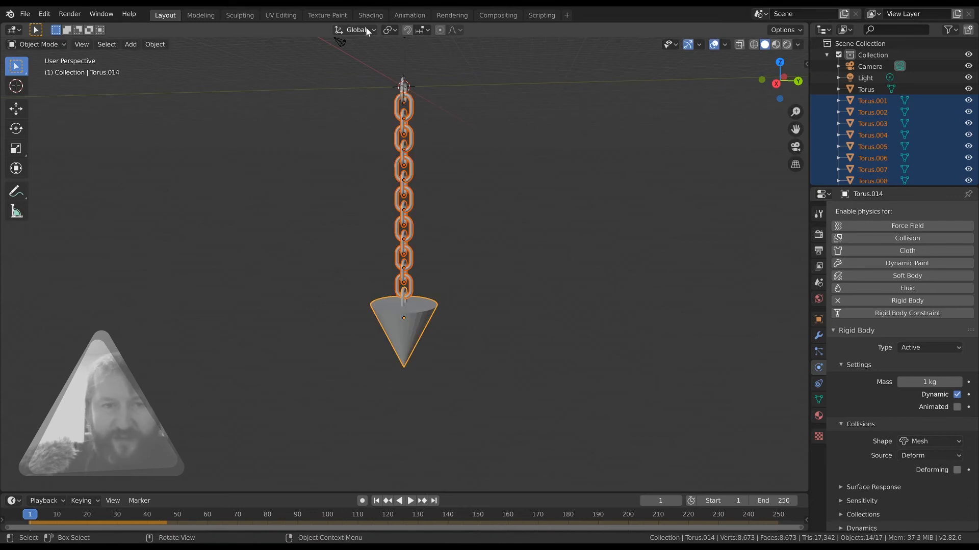
pyautogui.click(393, 29)
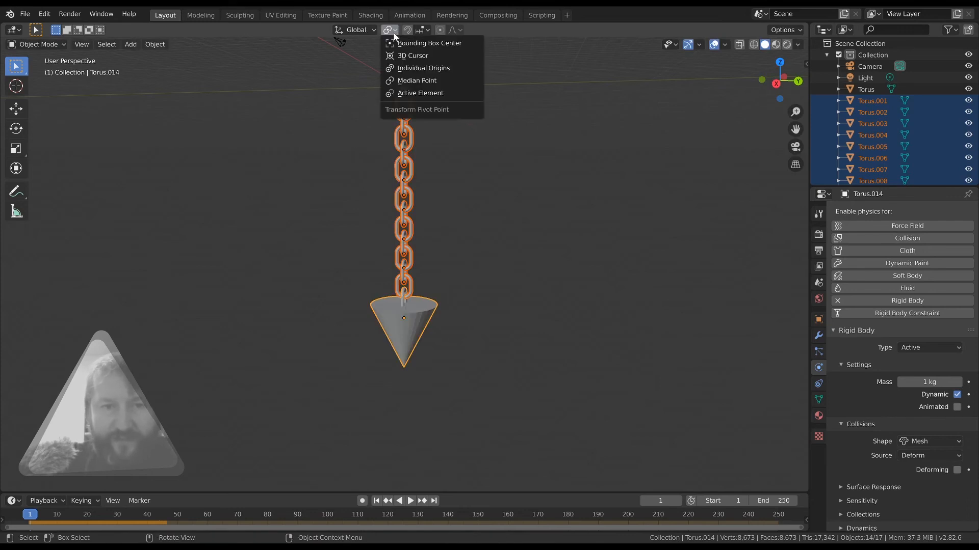
pyautogui.click(407, 56)
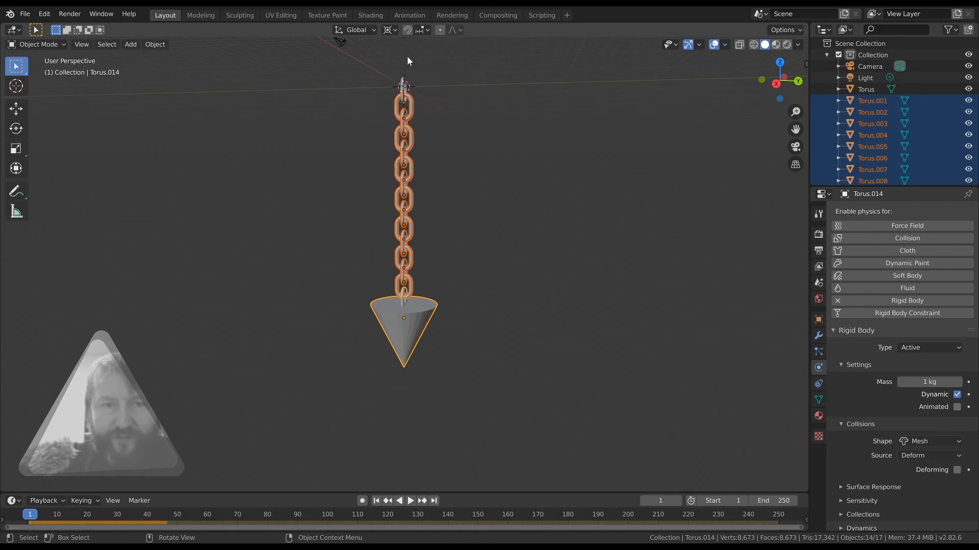
pyautogui.press('r')
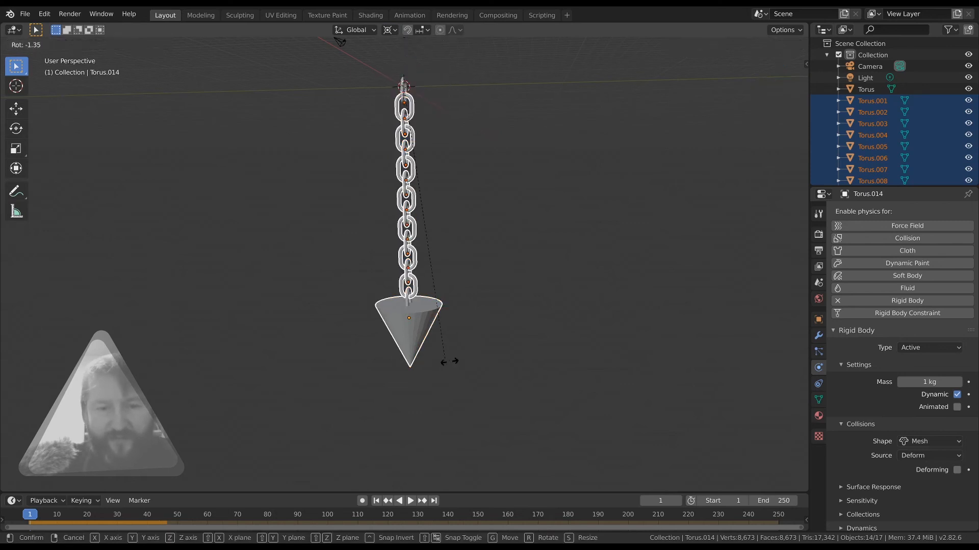
pyautogui.click(72, 99)
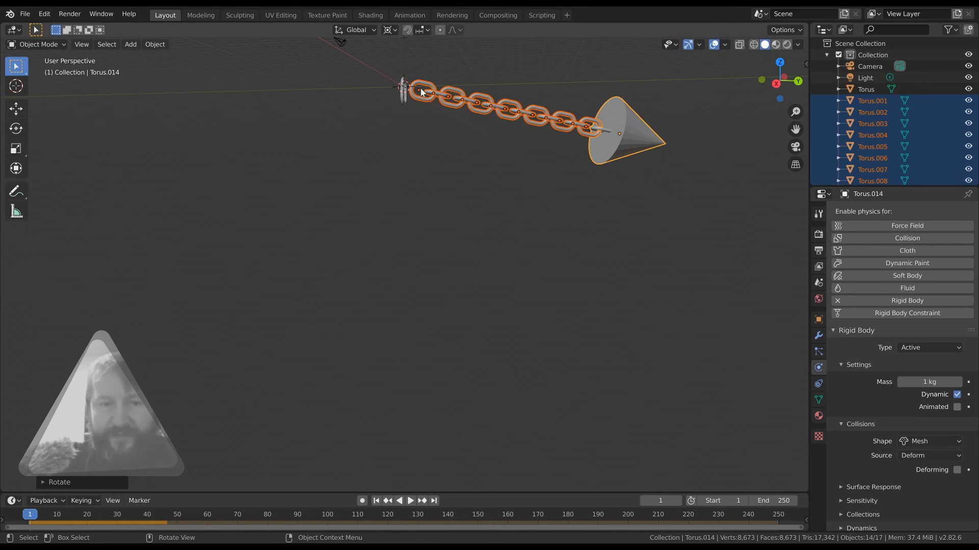
# - Move the selected links and cone back toward the fixed top link so the first selected link hooks through it
pyautogui.scroll(2, 420, 88)
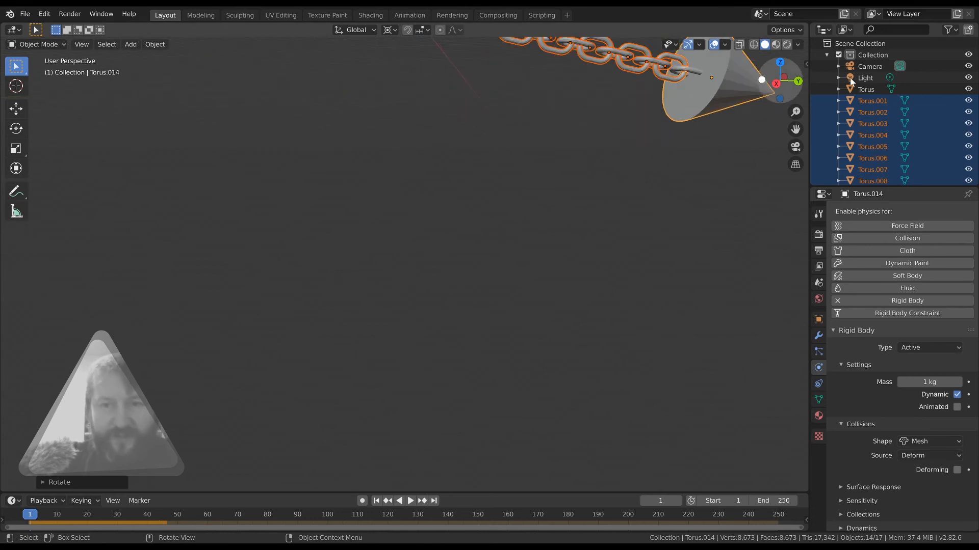
pyautogui.moveTo(795, 130); pyautogui.dragTo(784, 233)
pyautogui.moveTo(434, 227); pyautogui.dragTo(443, 247, button='middle')
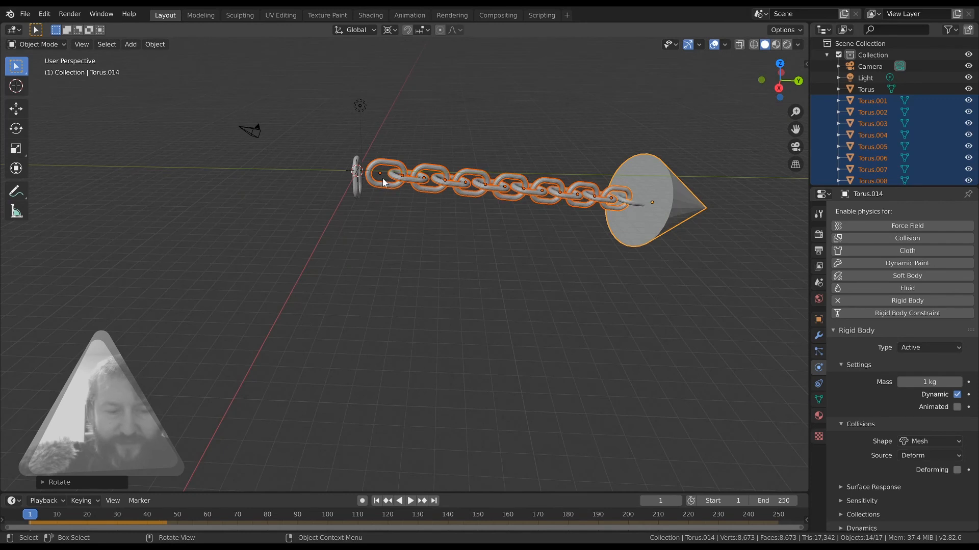
pyautogui.press('g')
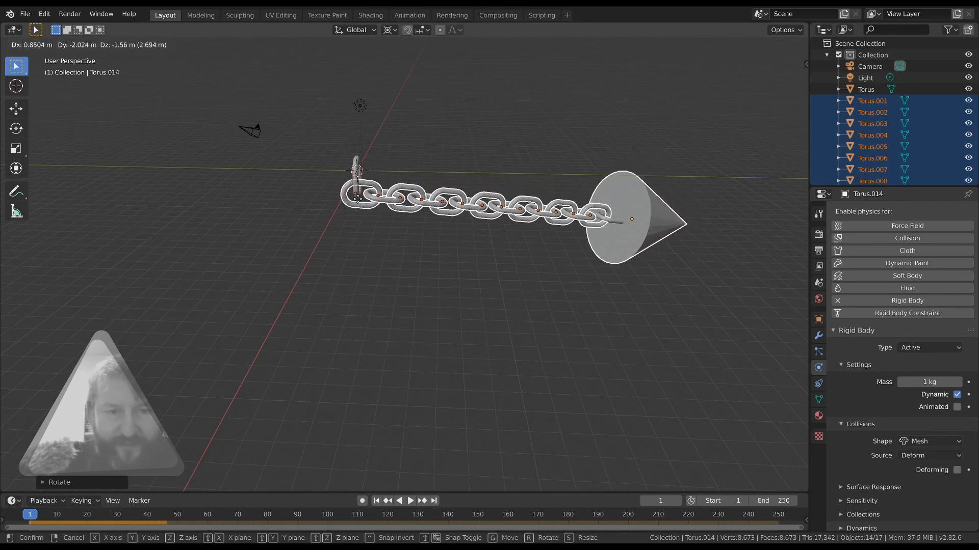
pyautogui.click(361, 199)
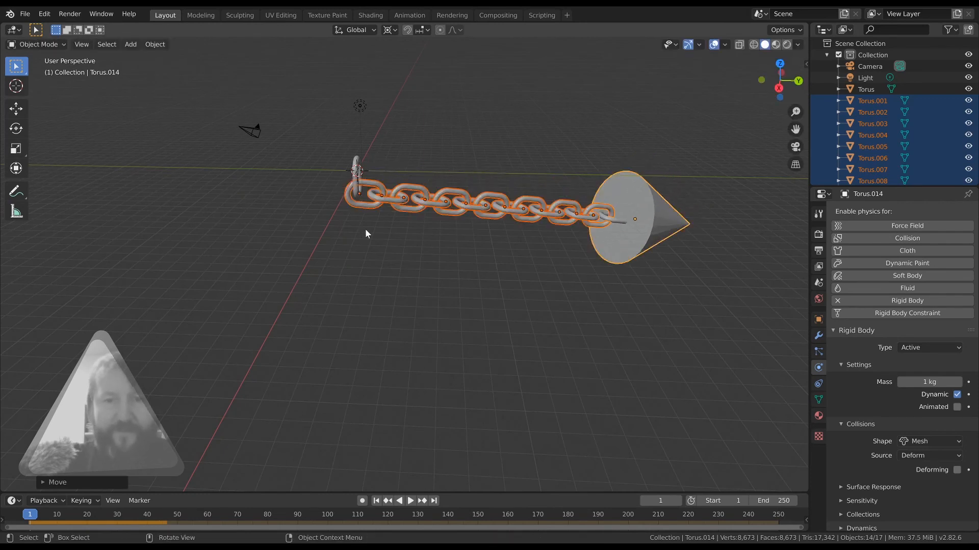
# - Play the rigid body simulation from frame 1 to check how the raised chain and cone swing
pyautogui.moveTo(406, 260); pyautogui.dragTo(396, 329, button='middle')
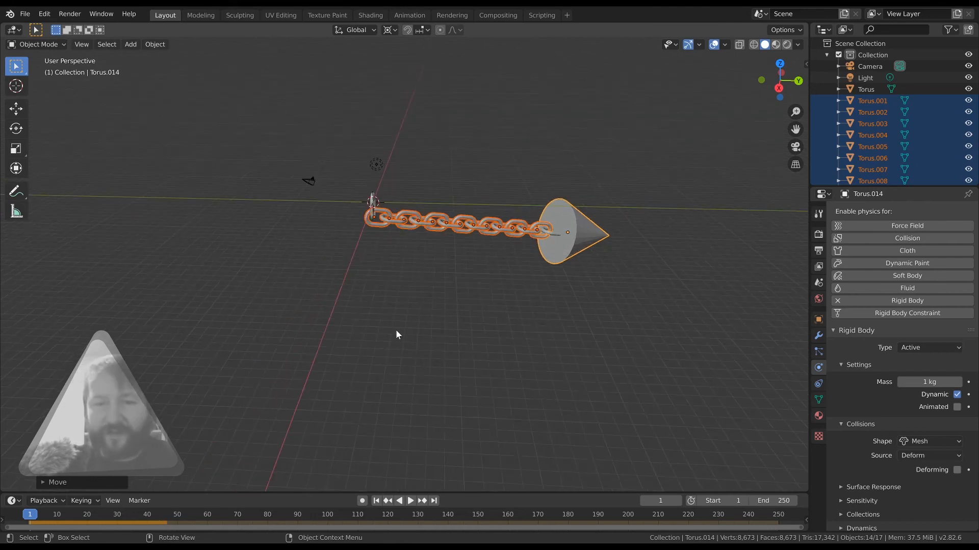
pyautogui.keyDown('shift'); pyautogui.moveTo(533, 439); pyautogui.dragTo(518, 365, button='middle'); pyautogui.keyUp('shift')
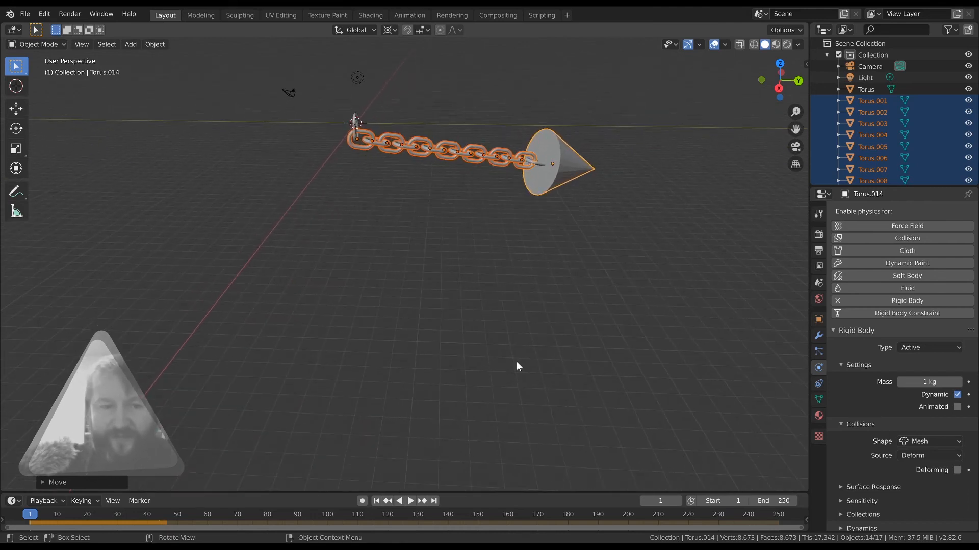
pyautogui.click(378, 504)
pyautogui.press('space')
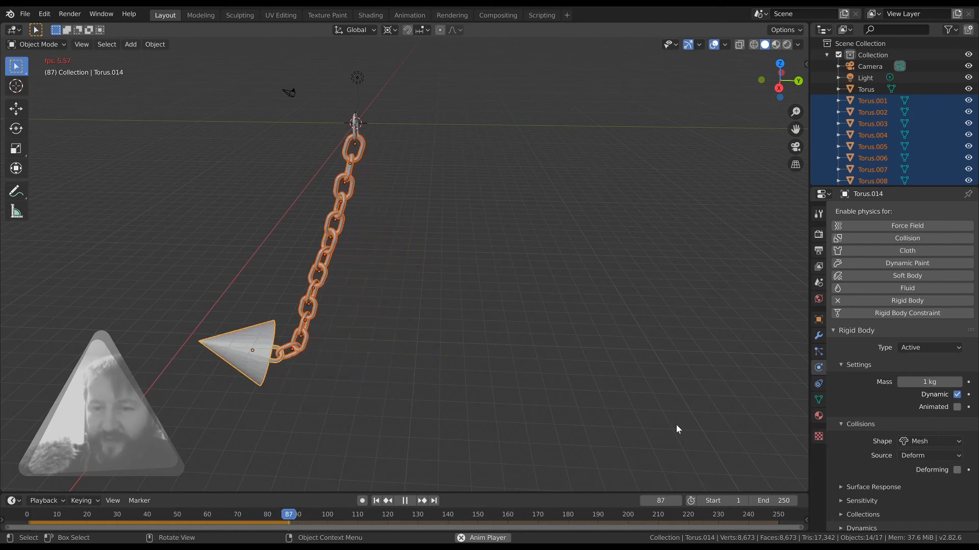
# - Set the scene's Rigid Body World speed to 5 while the simulation plays
pyautogui.click(818, 283)
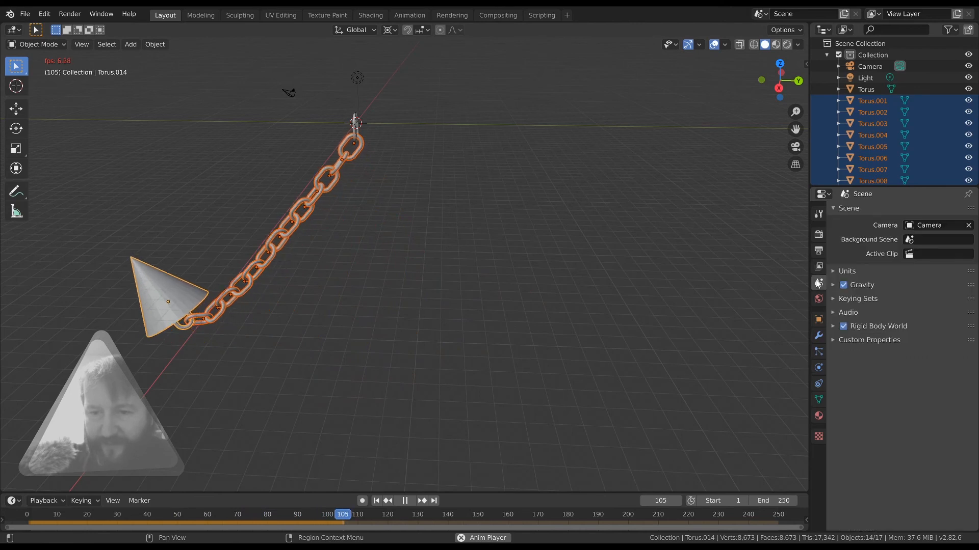
pyautogui.click(834, 327)
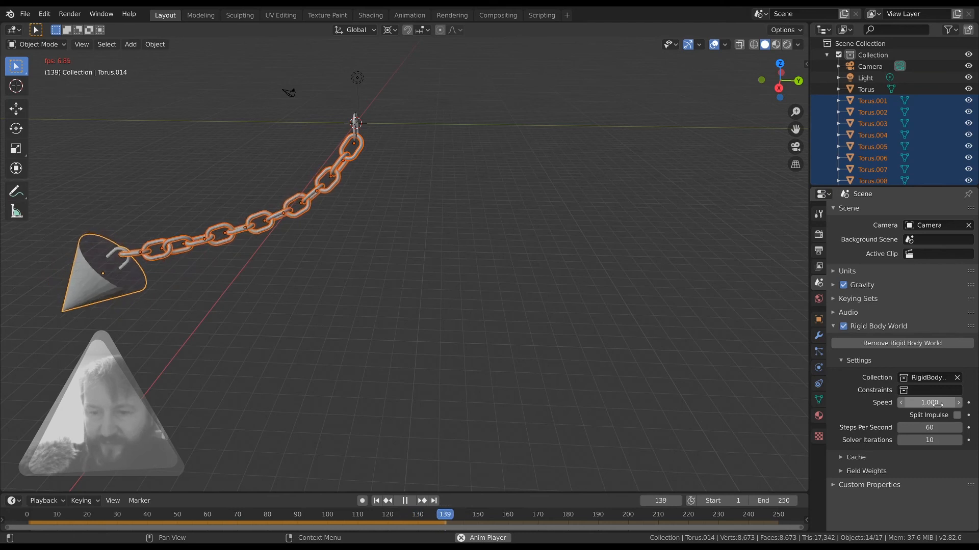
pyautogui.click(927, 402)
pyautogui.write('5')
pyautogui.press('Return')
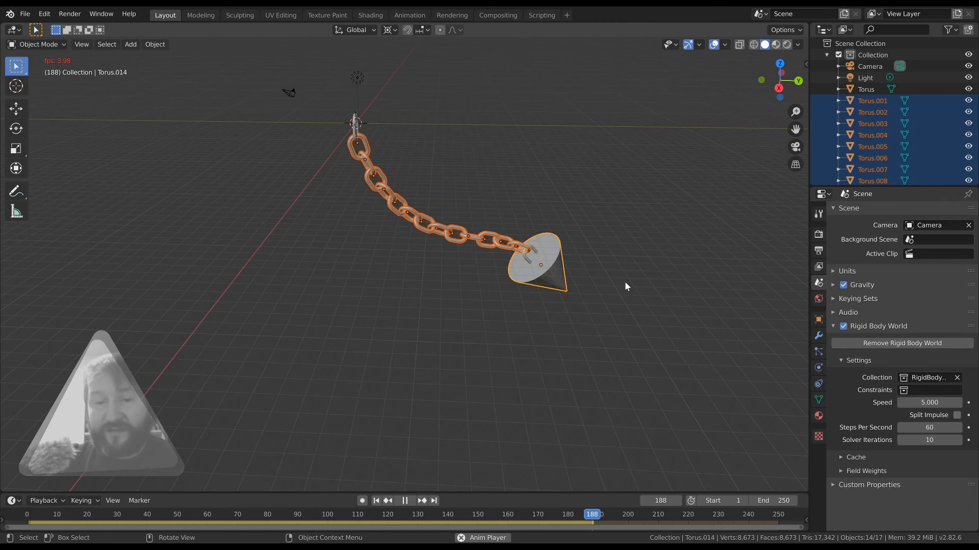
# - Examine the sped-up swinging of the chain and cone from several viewing angles during playback
pyautogui.moveTo(559, 317); pyautogui.dragTo(493, 276, button='middle')
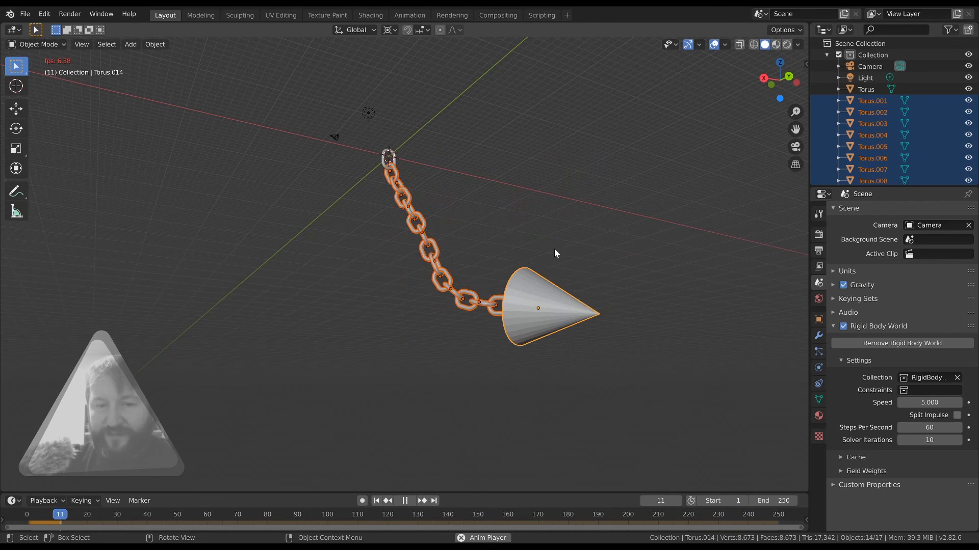
pyautogui.moveTo(578, 283); pyautogui.dragTo(739, 270, button='middle')
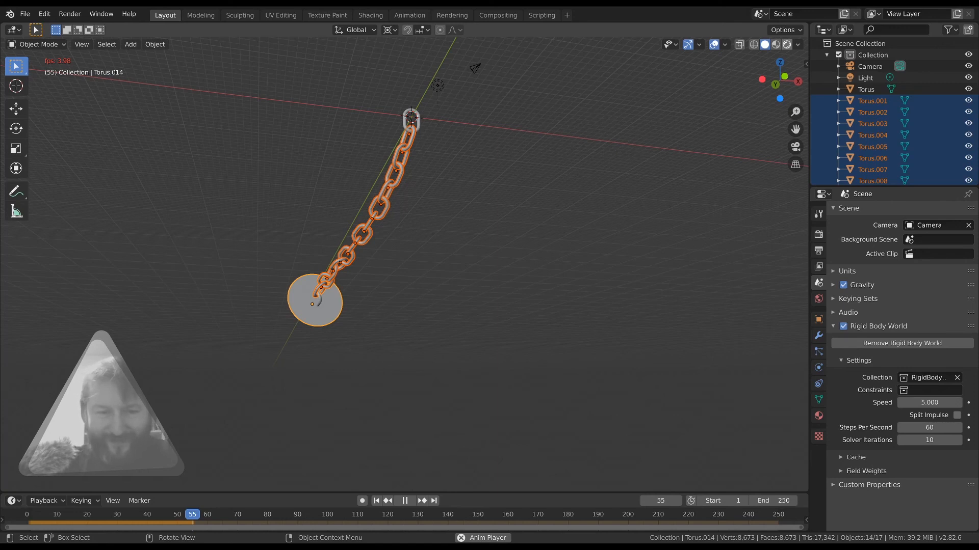
pyautogui.click(786, 44)
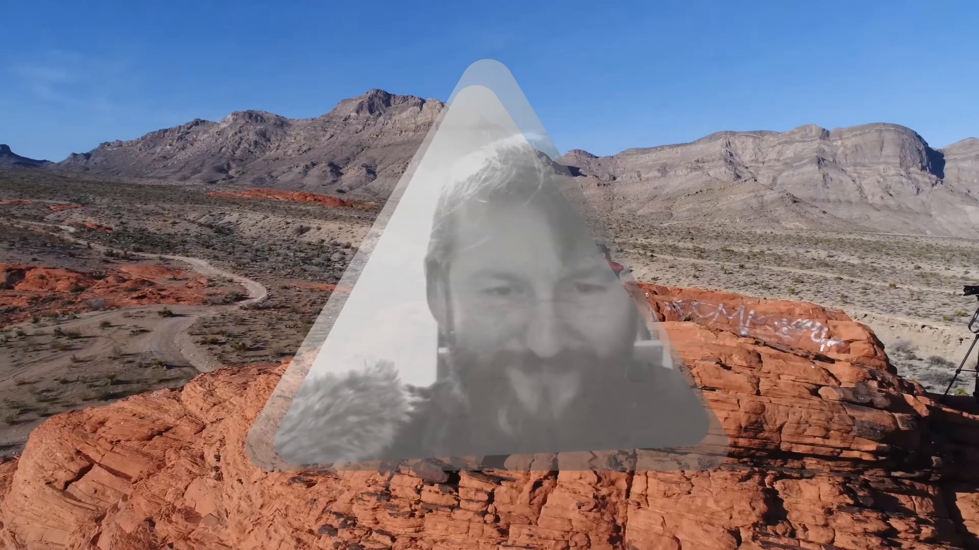